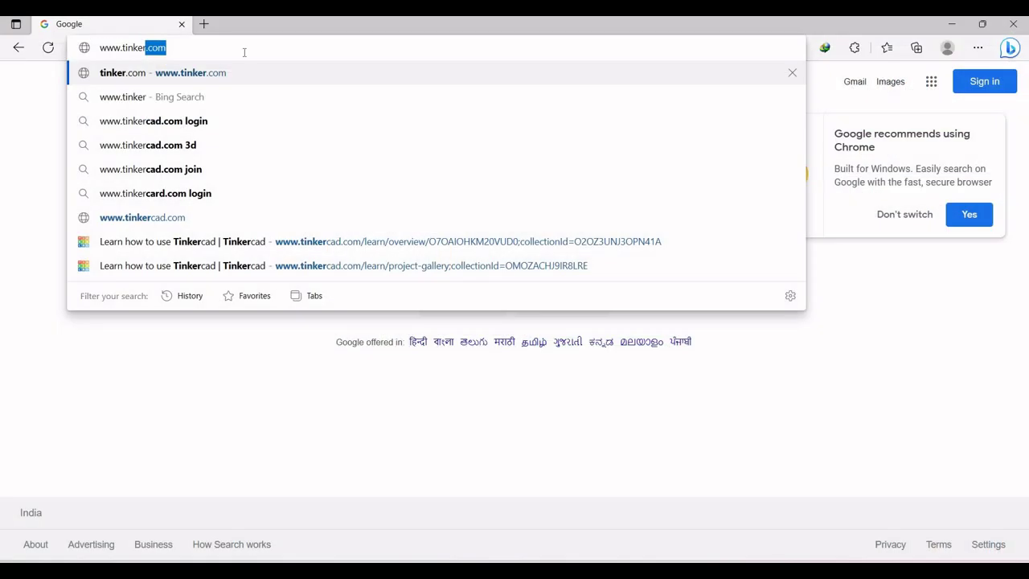
key("Down")
key("Down")
key("Down")
key("Down")
key("Down")
key("Down")
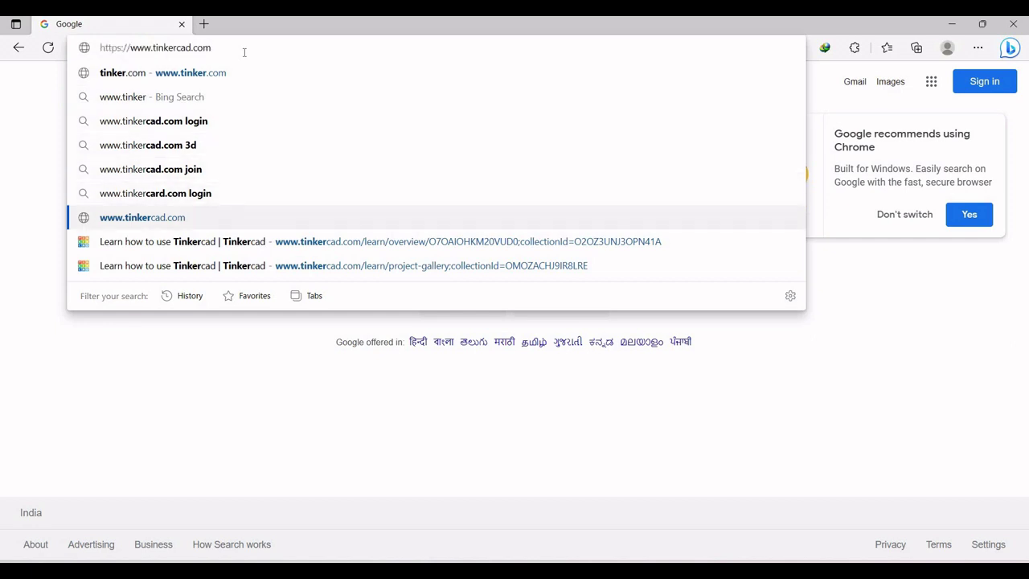
key("Down")
key("Up")
key("Return")
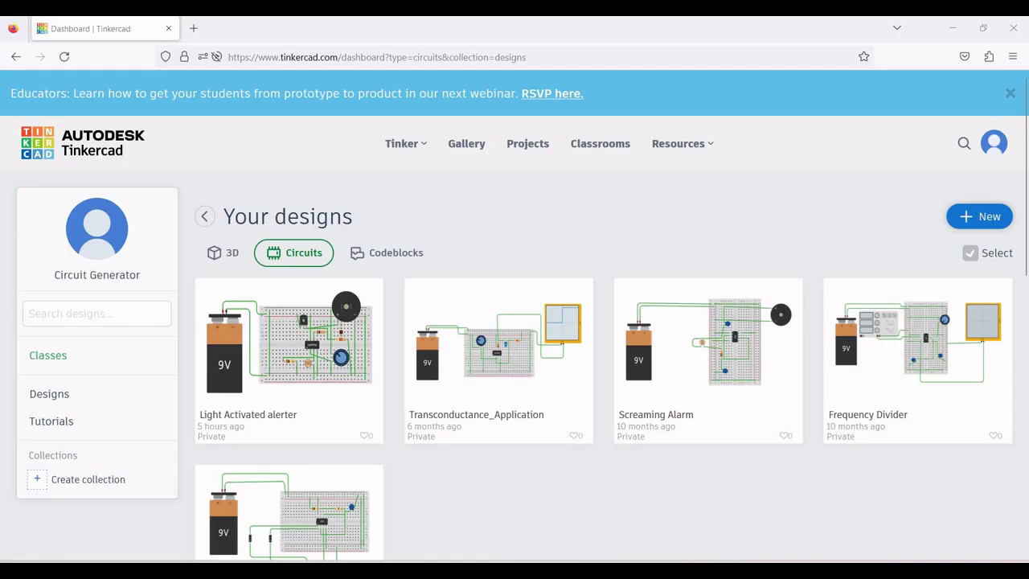
Step: Create a new circuit design from the New menu's Circuit option
left_click(982, 224)
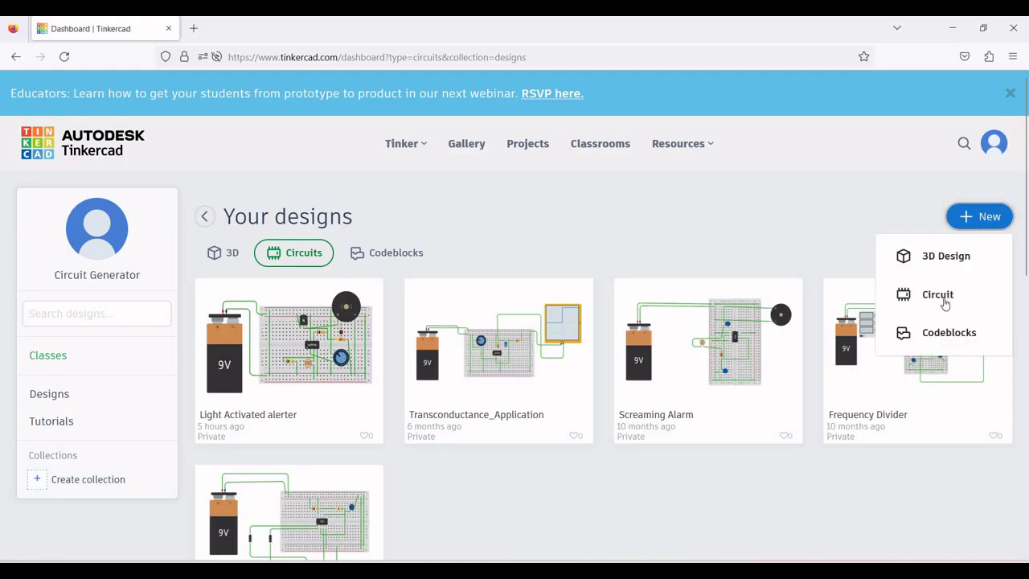
left_click(944, 299)
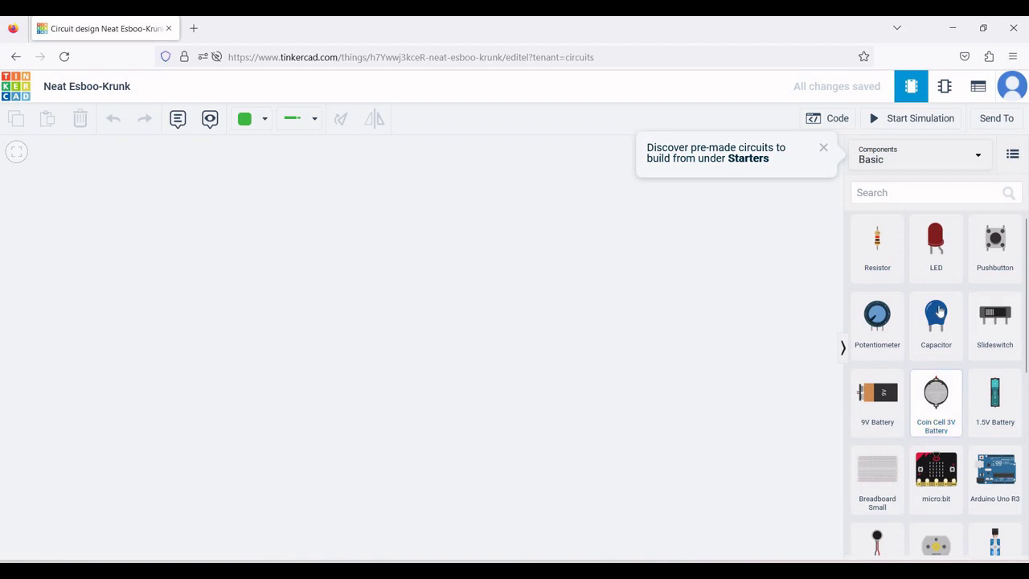
left_click(890, 193)
Step: Place a Breadboard Small near the centre of the canvas
left_click(877, 474)
left_click(461, 317)
left_click_drag(442, 325, 397, 350)
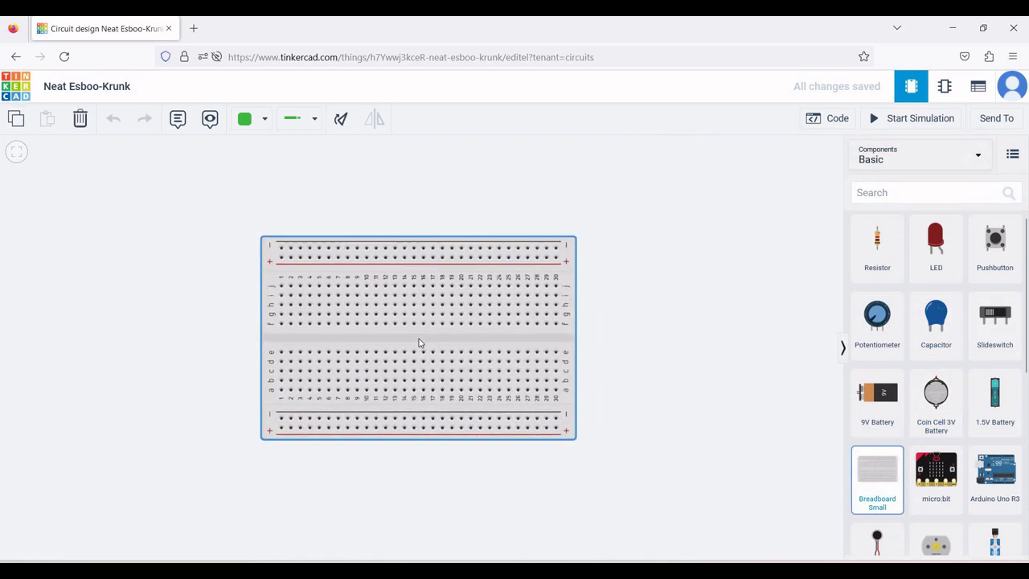
Step: Seat a 741 op-amp across the breadboard's centre gap and add a 9V battery
left_click(932, 193)
type("741")
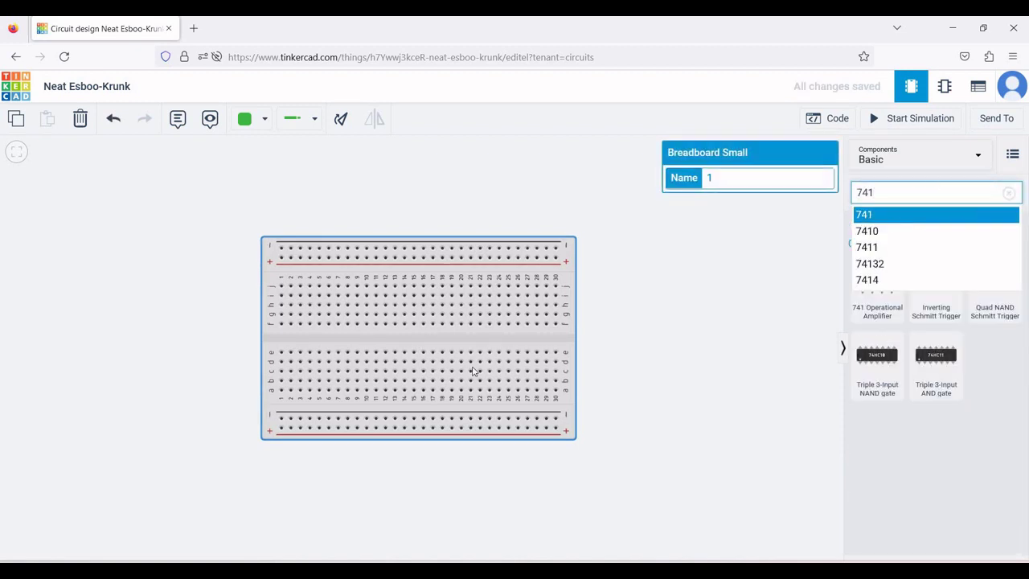
left_click(892, 223)
left_click_drag(859, 289, 418, 344)
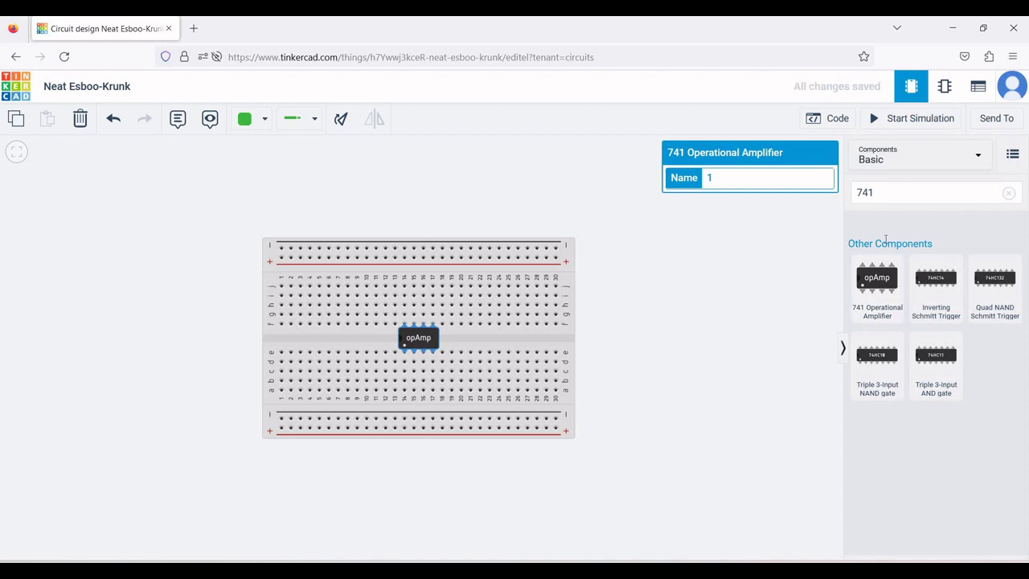
left_click(1008, 194)
left_click_drag(888, 402, 757, 285)
Step: Wire the battery's positive and negative terminals to the breadboard's top rails
left_click(753, 284)
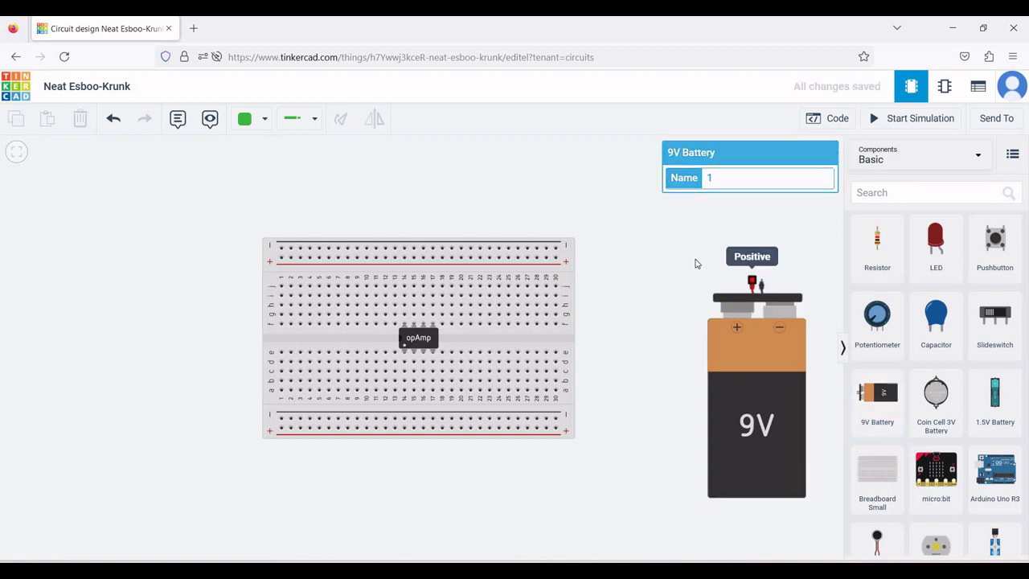
left_click(753, 255)
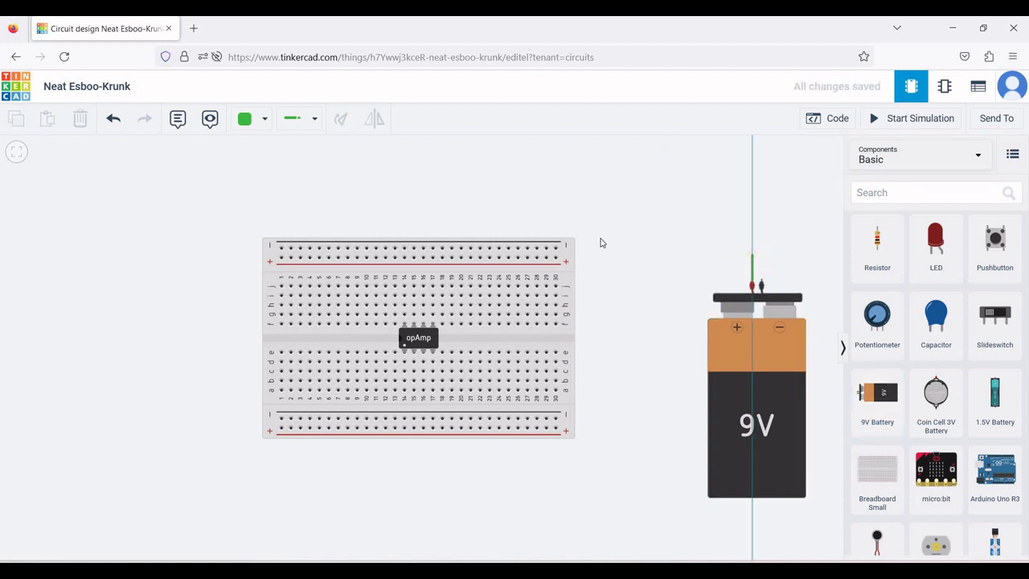
left_click(556, 259)
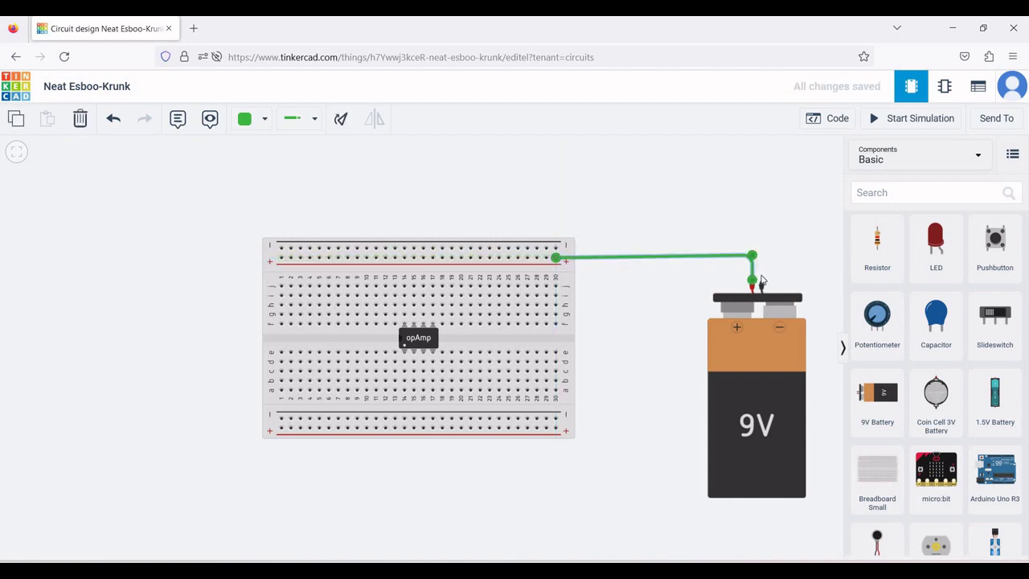
left_click(761, 282)
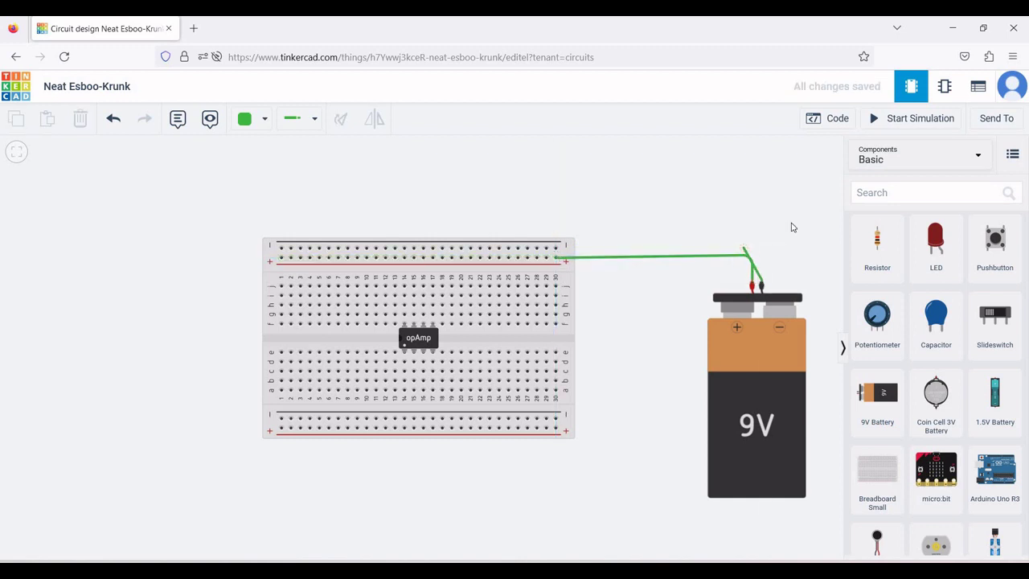
left_click(763, 248)
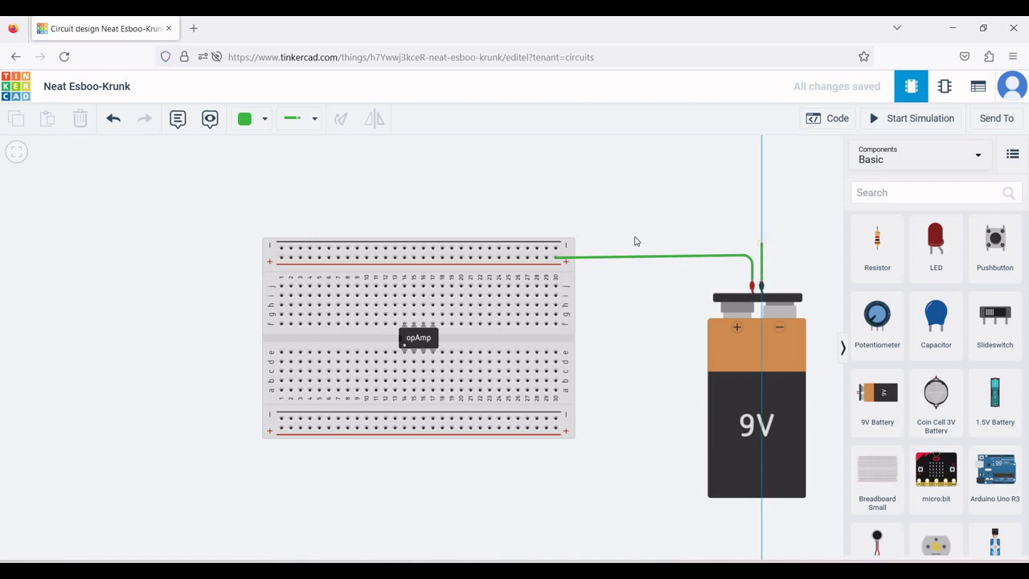
left_click(555, 249)
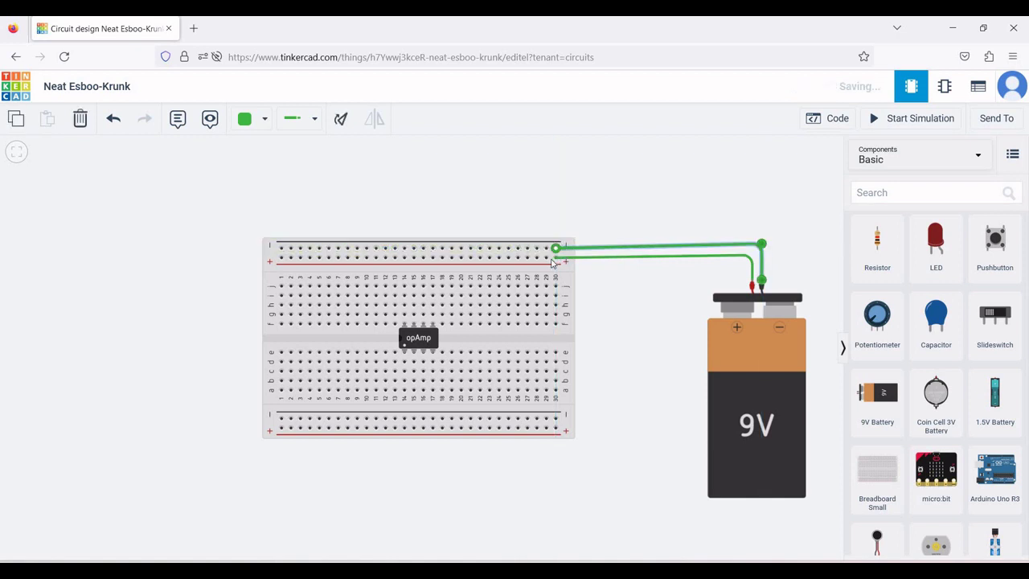
Step: Link the top rails to the bottom rails with wires at the right and left ends
left_click(546, 260)
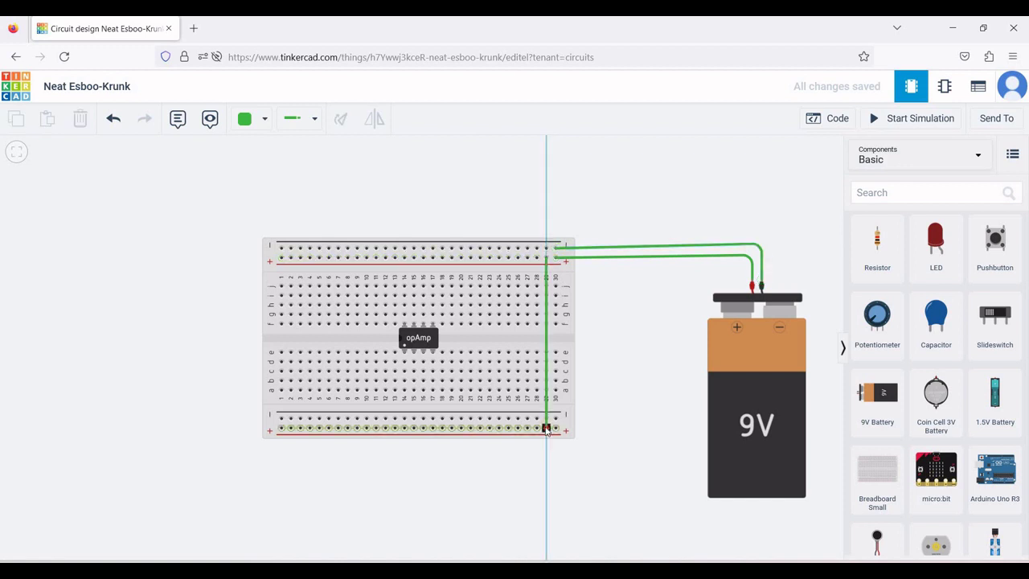
left_click(546, 427)
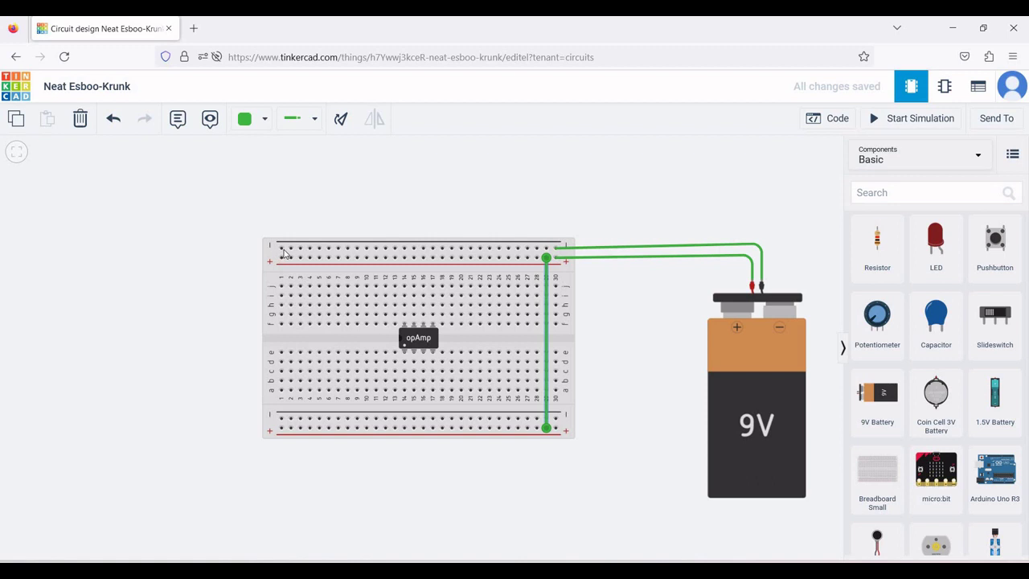
left_click(281, 250)
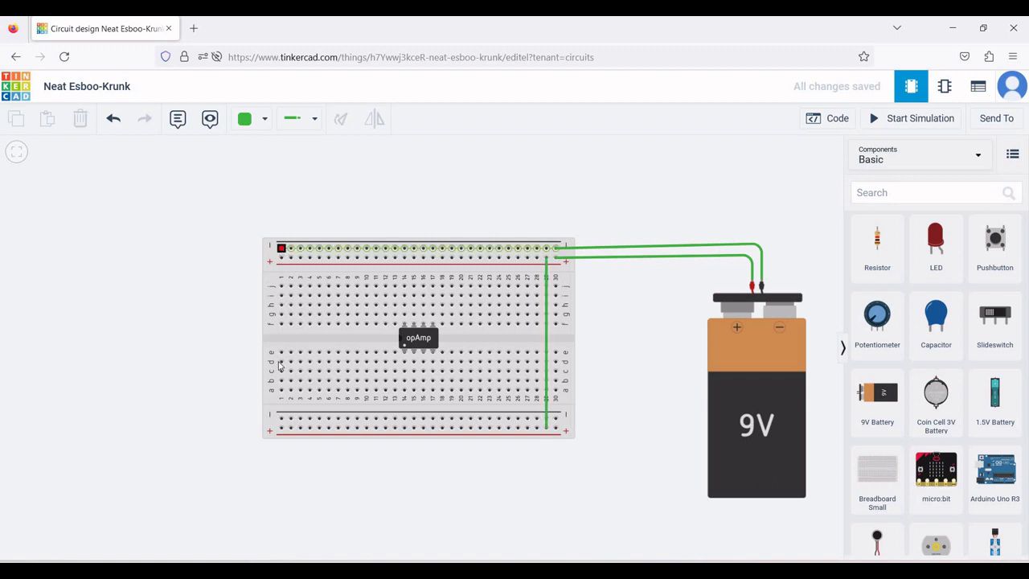
left_click(280, 418)
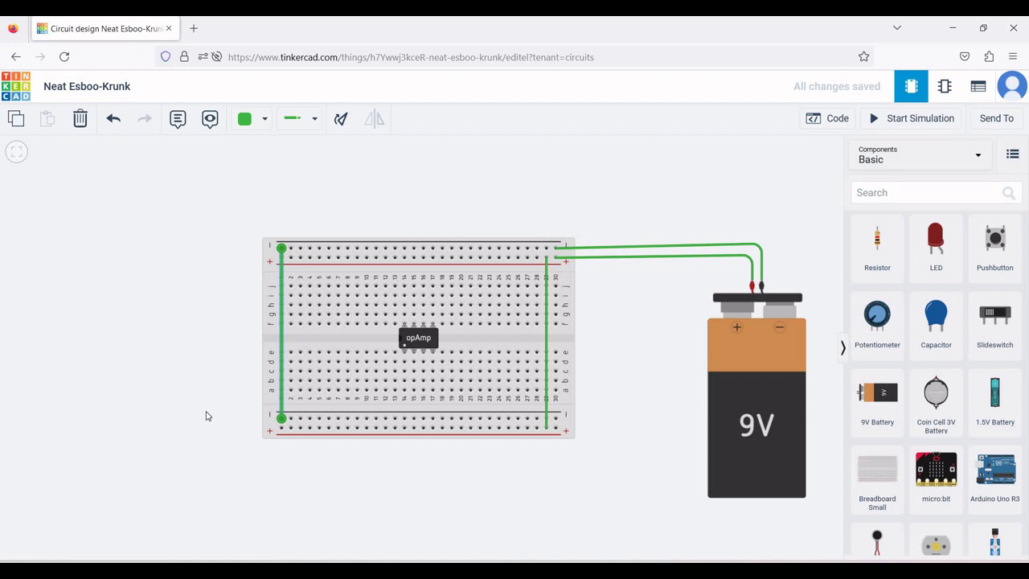
Step: Run wires from the 741's Power+ pin to the top rail and Power- to the bottom rail
left_click(414, 324)
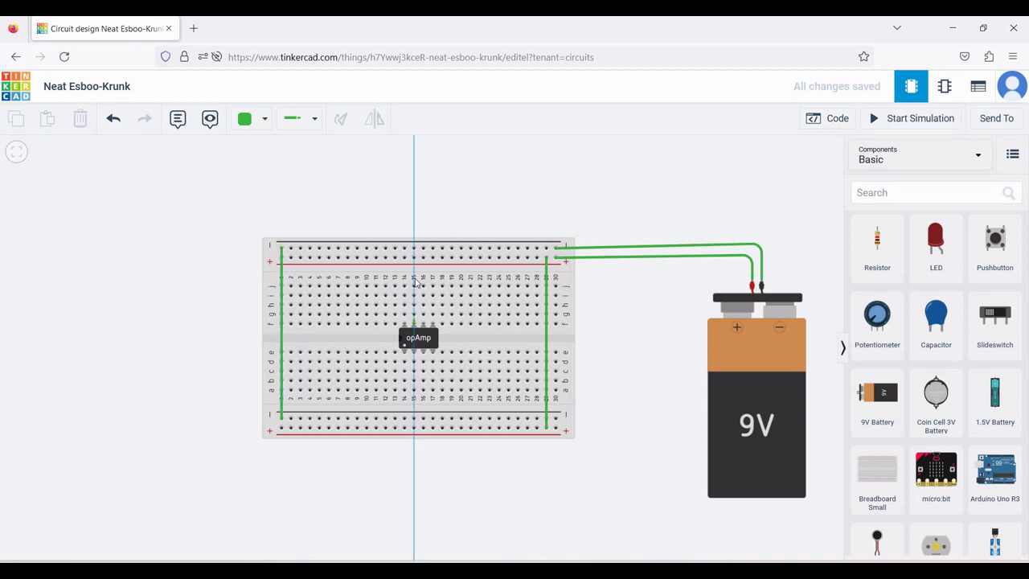
left_click(414, 258)
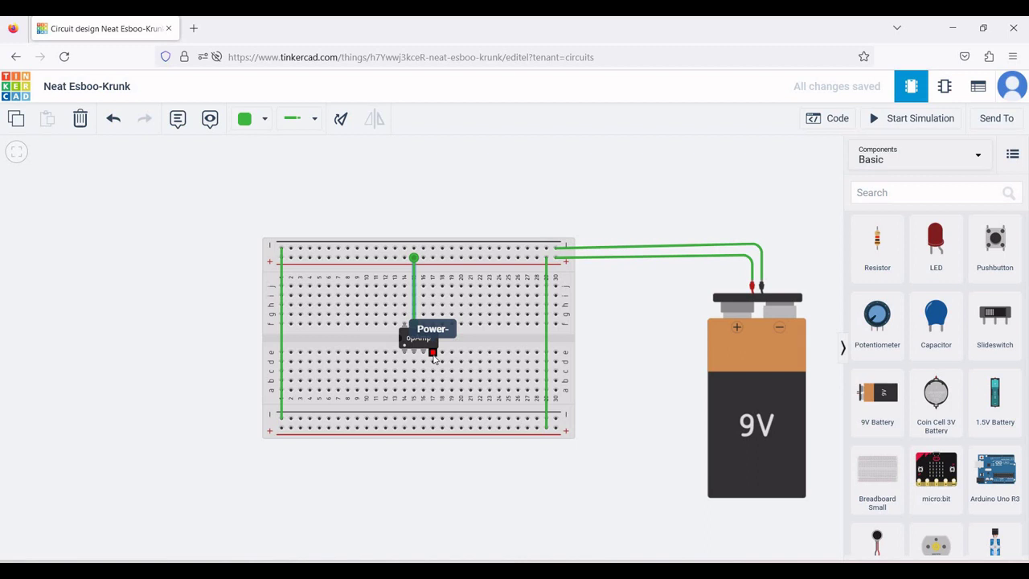
left_click(433, 355)
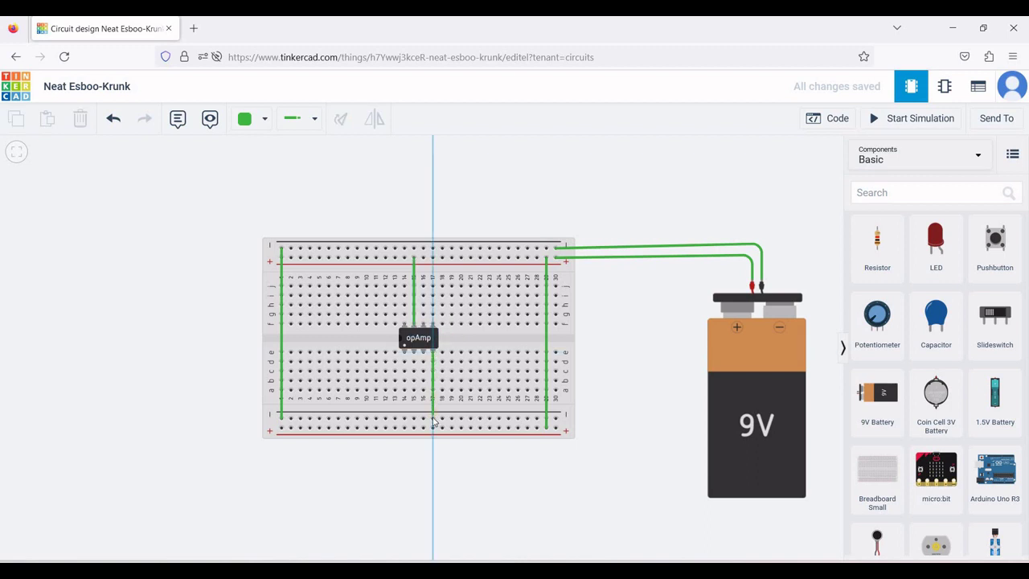
left_click(433, 419)
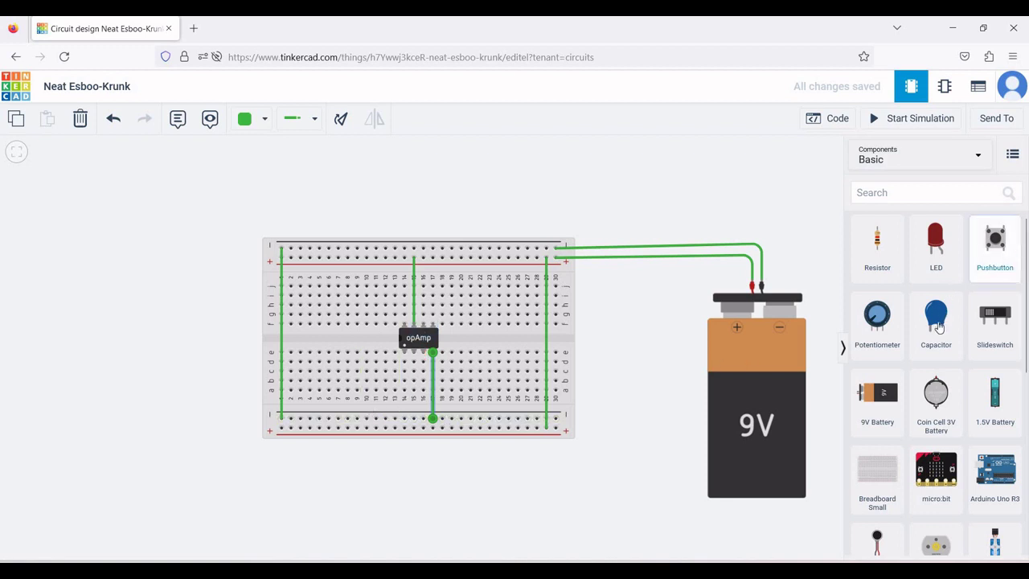
Step: Place a capacitor on the lower-left breadboard holes and set its capacitance to 0.01 µF
left_click_drag(505, 342, 315, 384)
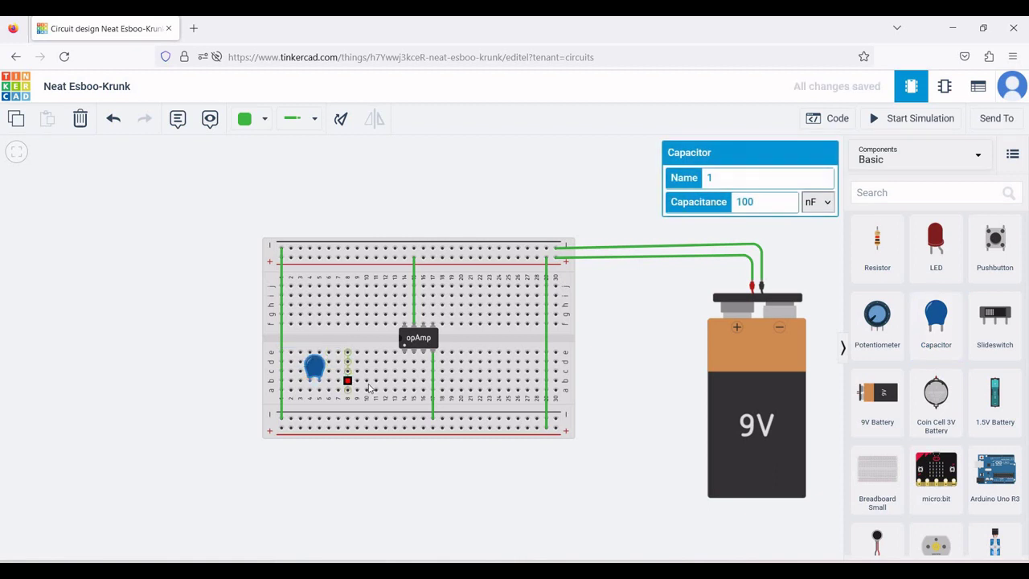
double_click(747, 201)
type("0.01")
left_click(819, 203)
left_click(814, 262)
left_click(689, 381)
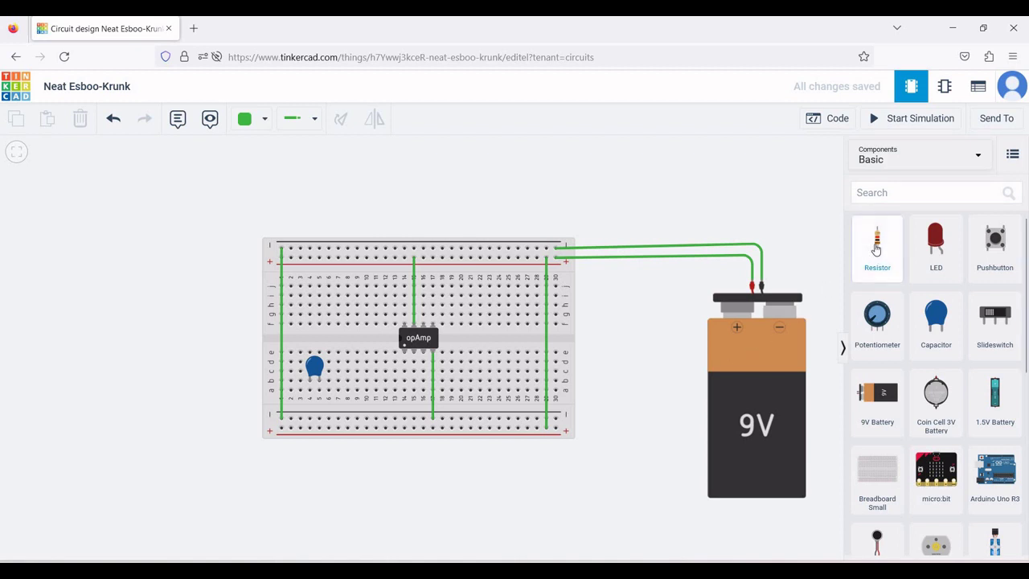
Step: Add a horizontally rotated resistor beside the capacitor with 22 kΩ resistance
left_click_drag(876, 249, 361, 384)
key("r")
key("r")
key("r")
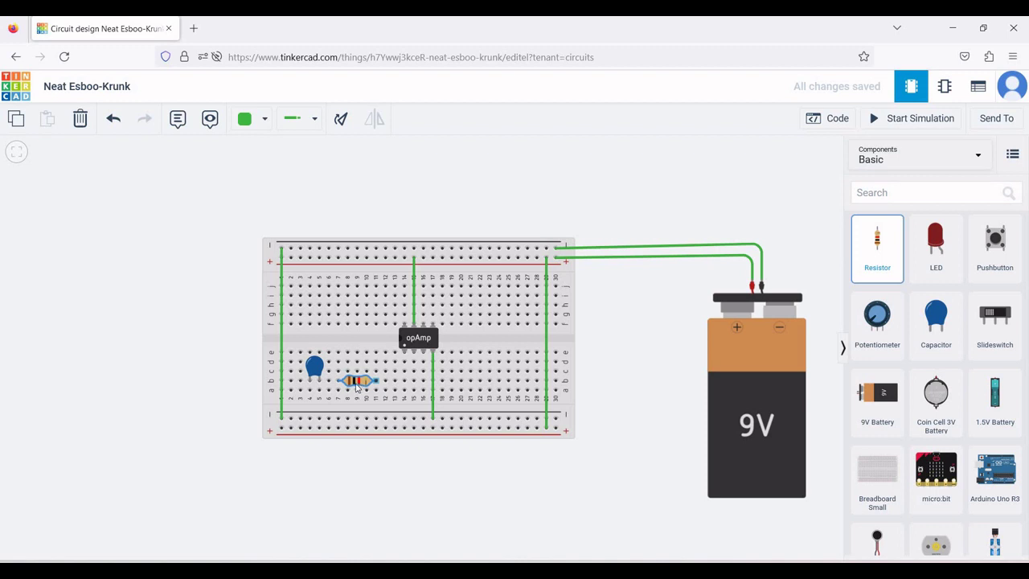
left_click(356, 384)
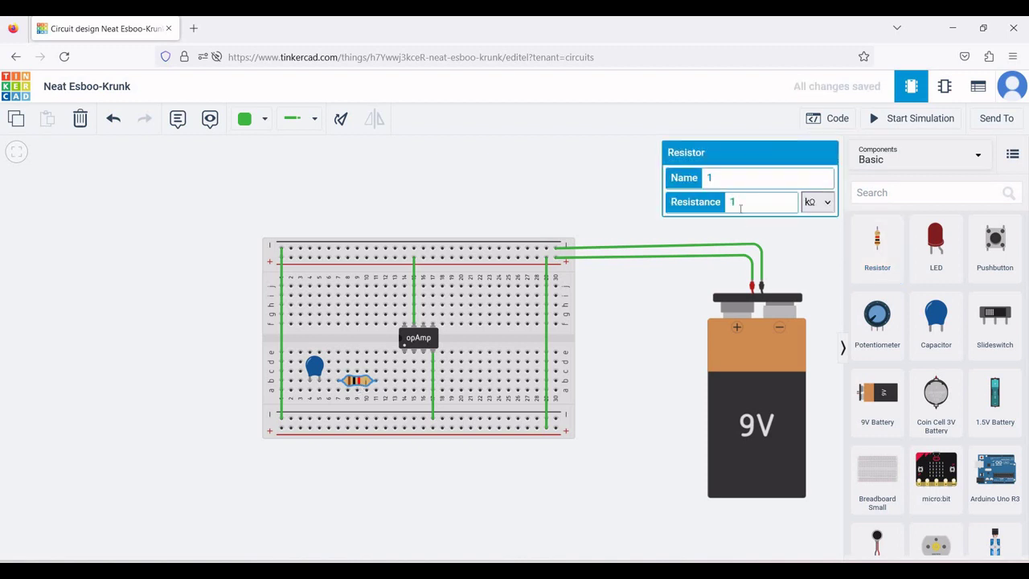
type("22k")
left_click(791, 242)
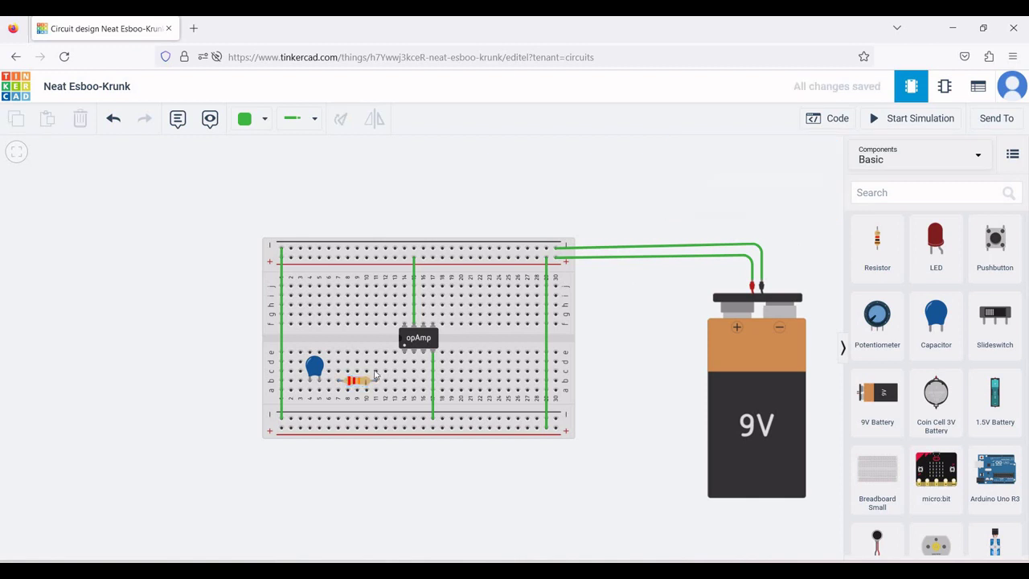
Step: Wire the capacitor to the resistor's left lead and join both to the op-amp's In- pin column
left_click(328, 381)
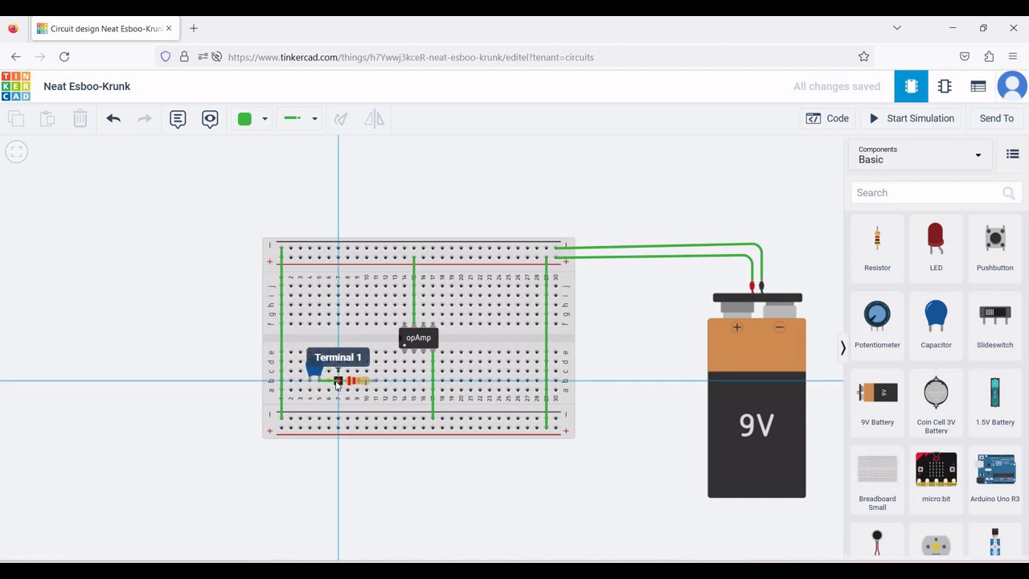
left_click(338, 381)
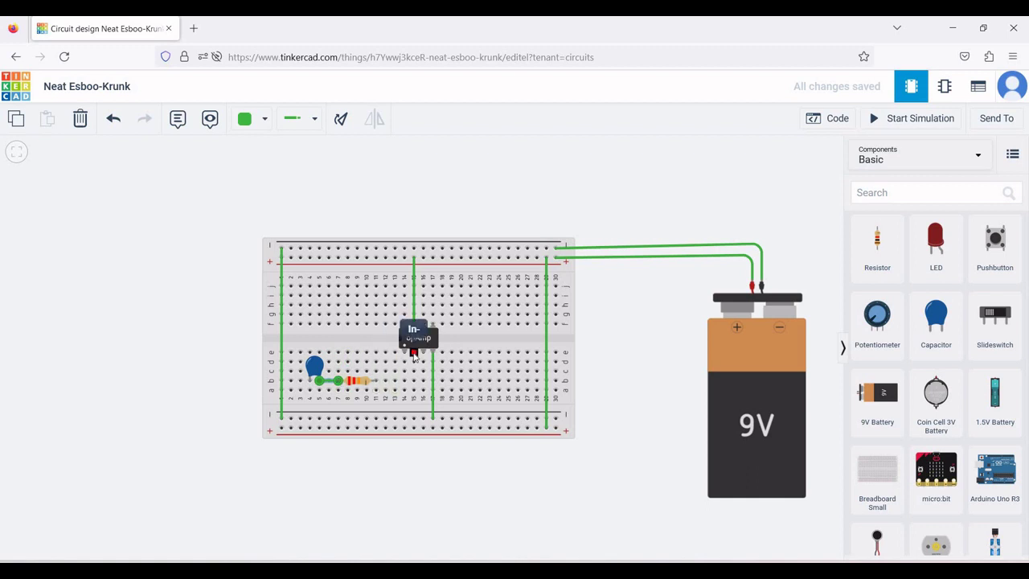
left_click(414, 354)
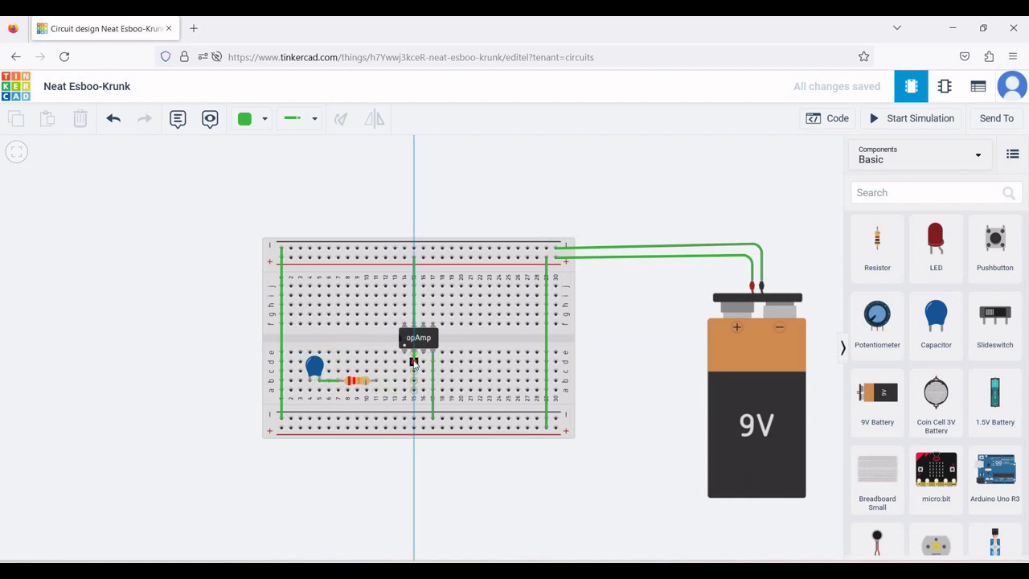
left_click(414, 362)
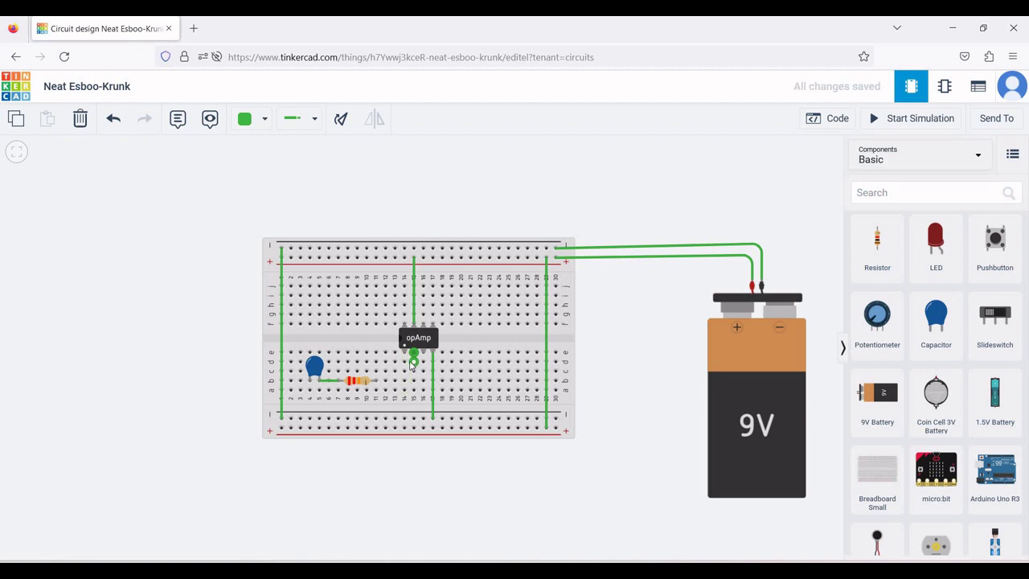
left_click(339, 381)
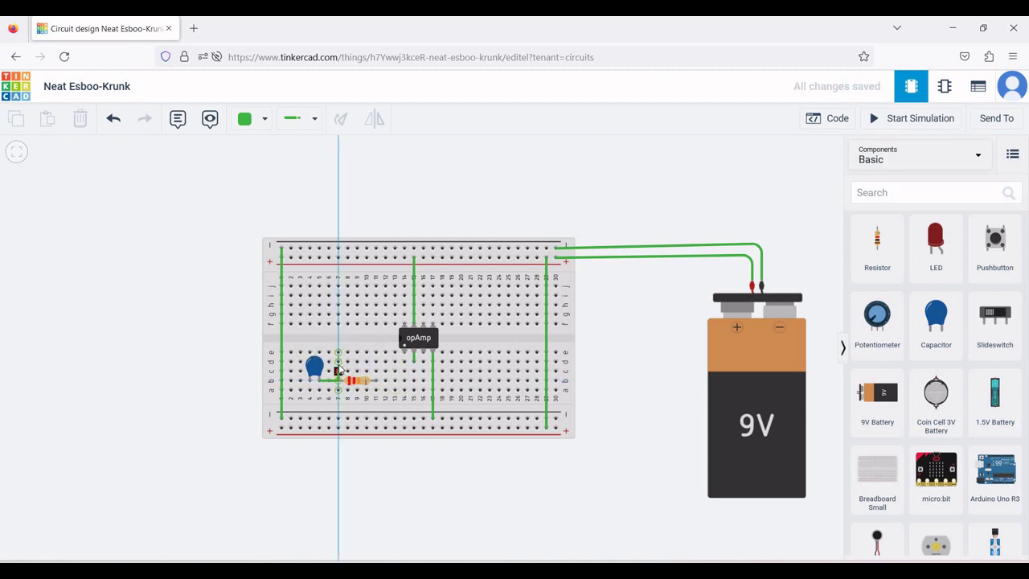
left_click(338, 362)
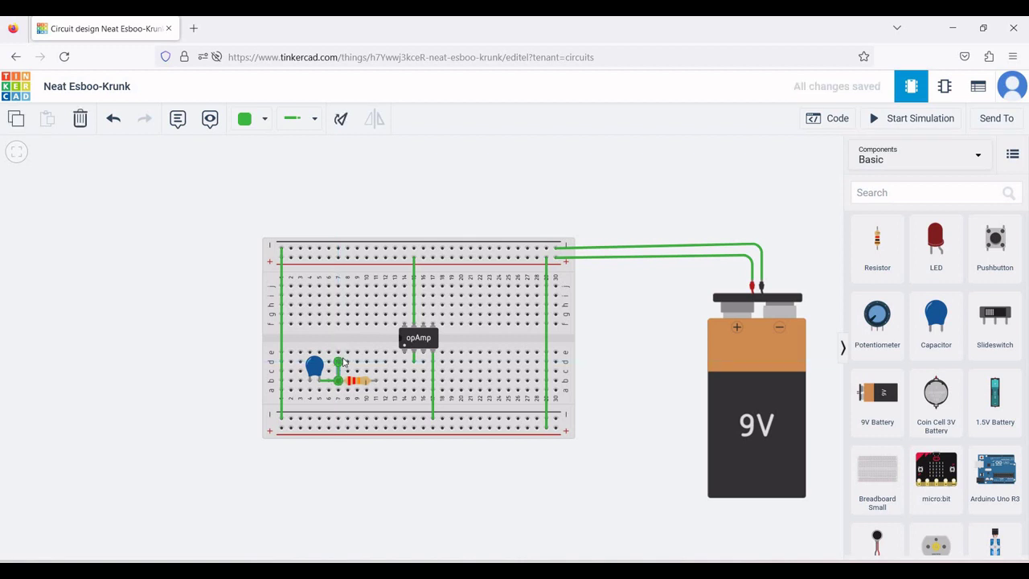
left_click(413, 362)
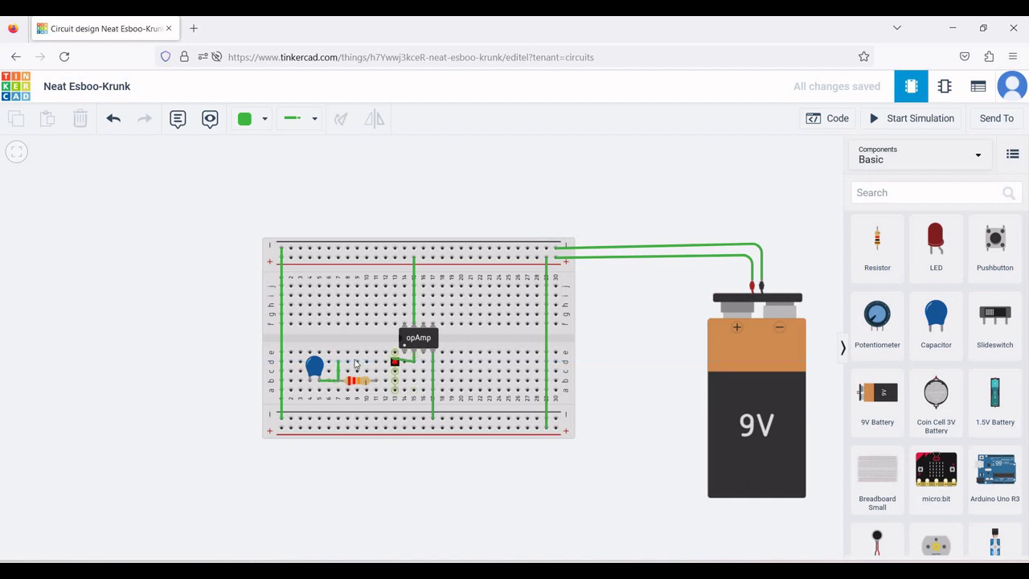
left_click(338, 362)
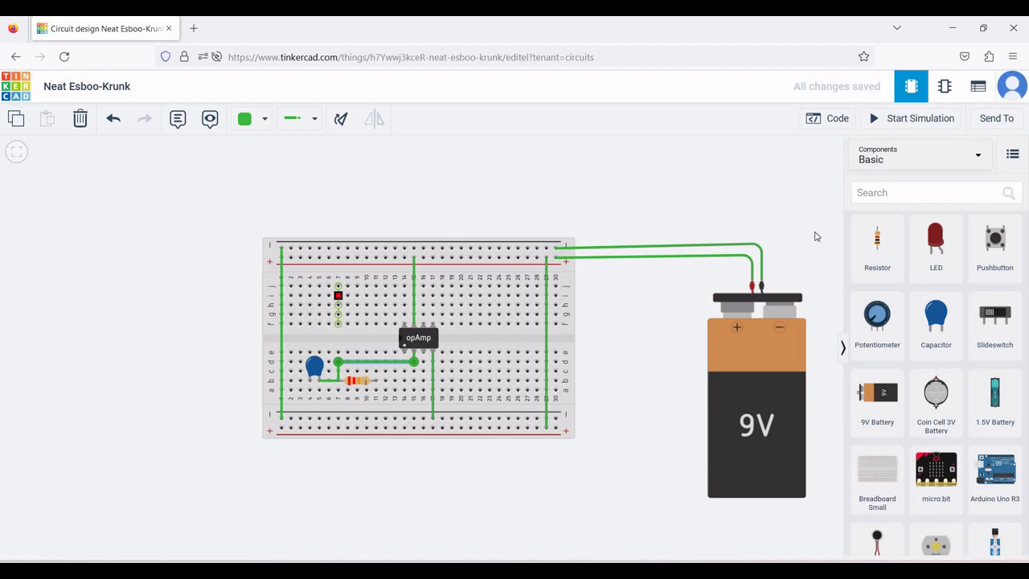
Step: Place a rotated potentiometer right of the op-amp and change its resistance from 250 to 50 kΩ
left_click_drag(874, 324, 501, 392)
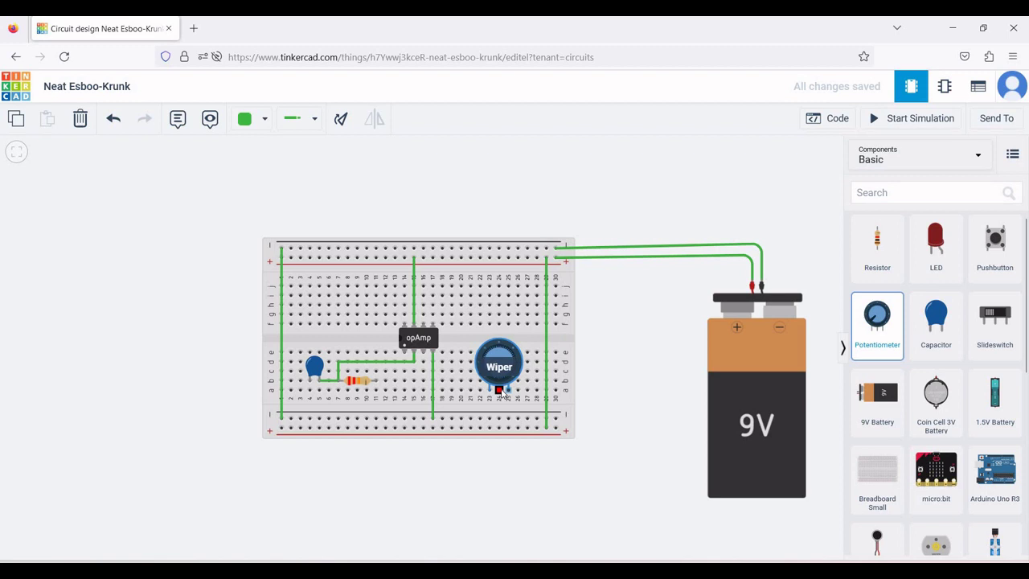
key("r")
key("r")
key("r")
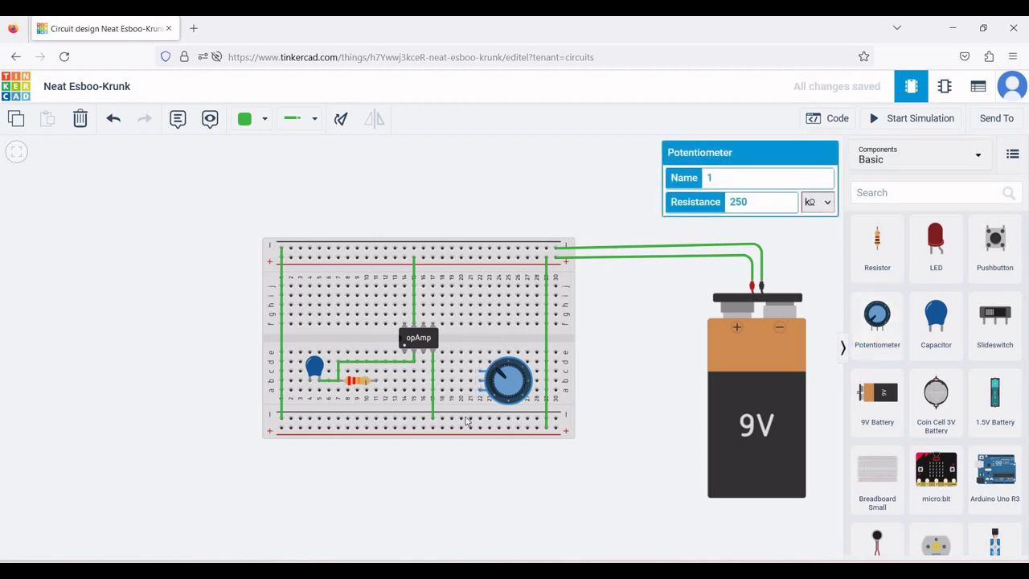
left_click(735, 202)
key("BackSpace")
left_click(651, 333)
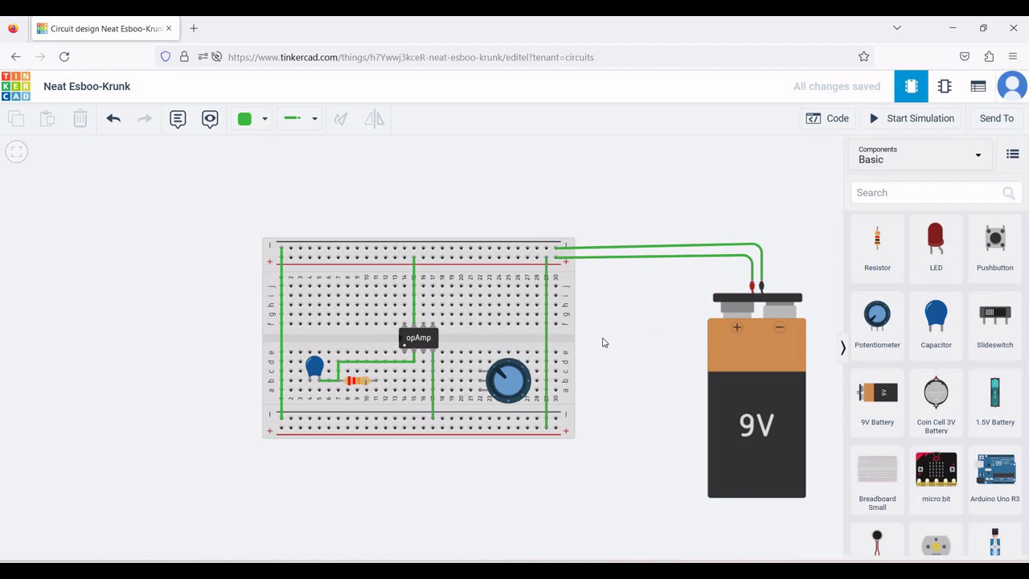
Step: Wire the potentiometer's Terminal 1 and wiper to the op-amp's In+ pin column
left_click(480, 371)
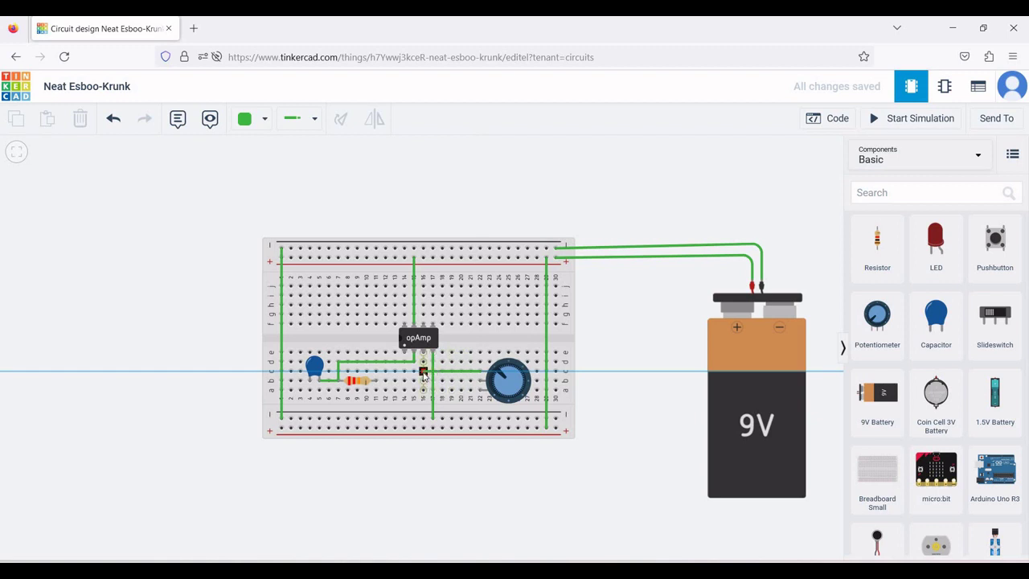
left_click(424, 372)
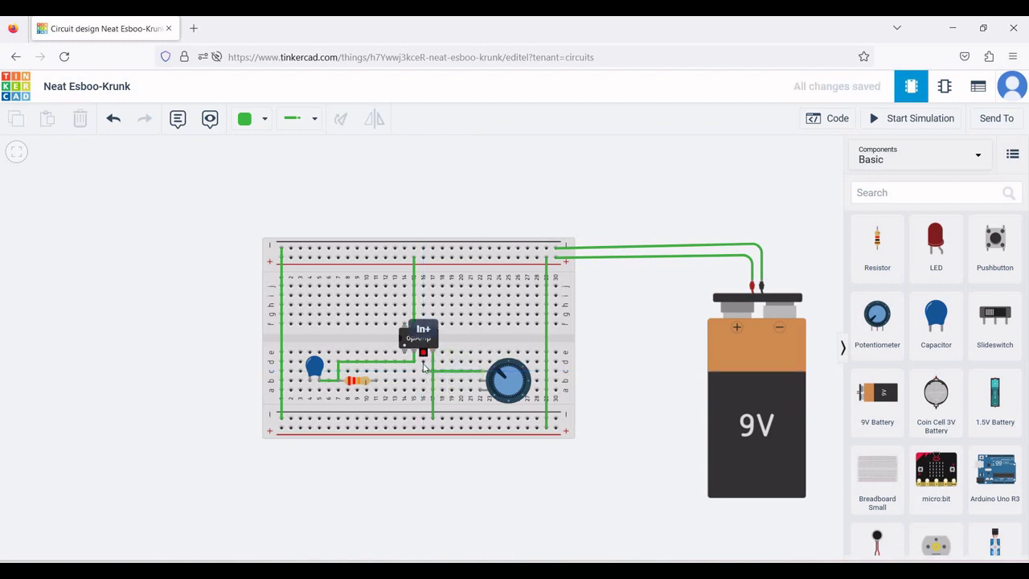
left_click(422, 353)
left_click(423, 371)
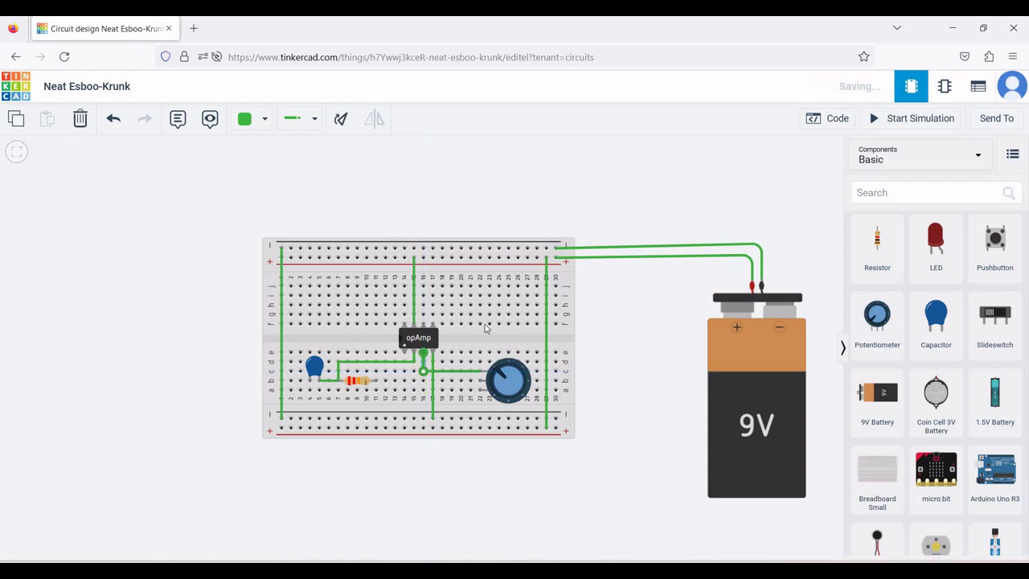
left_click(479, 381)
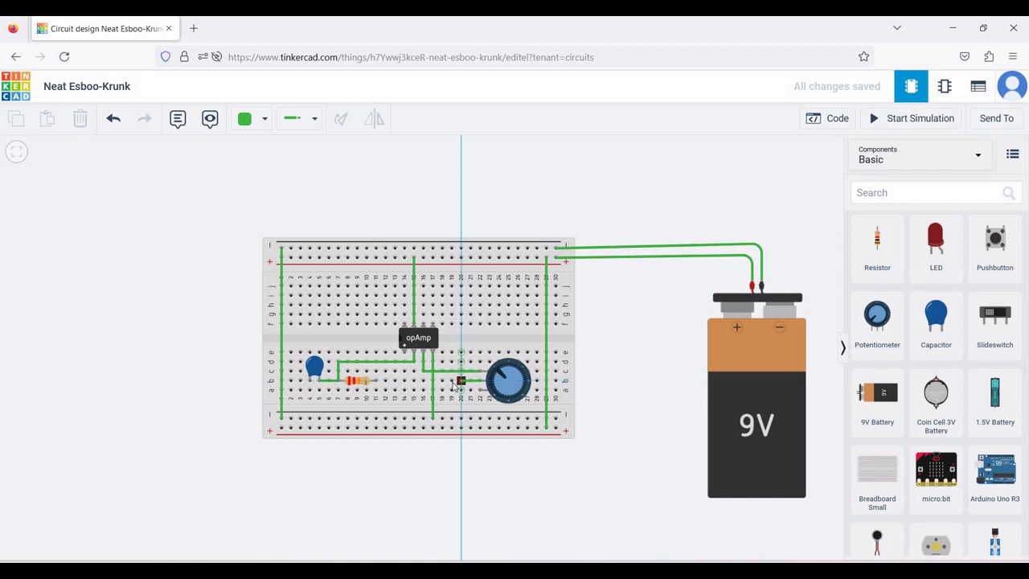
left_click(461, 382)
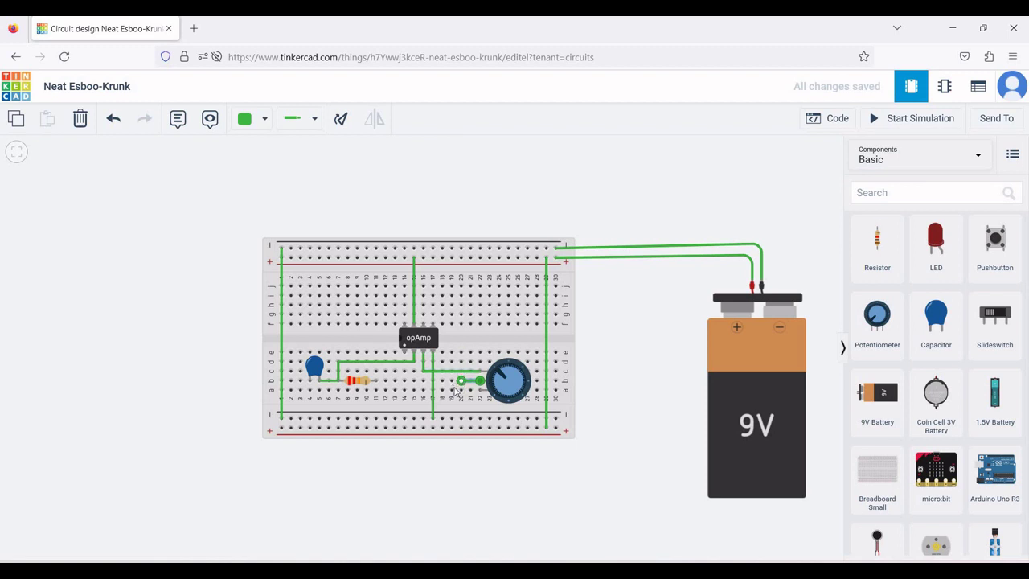
left_click(461, 377)
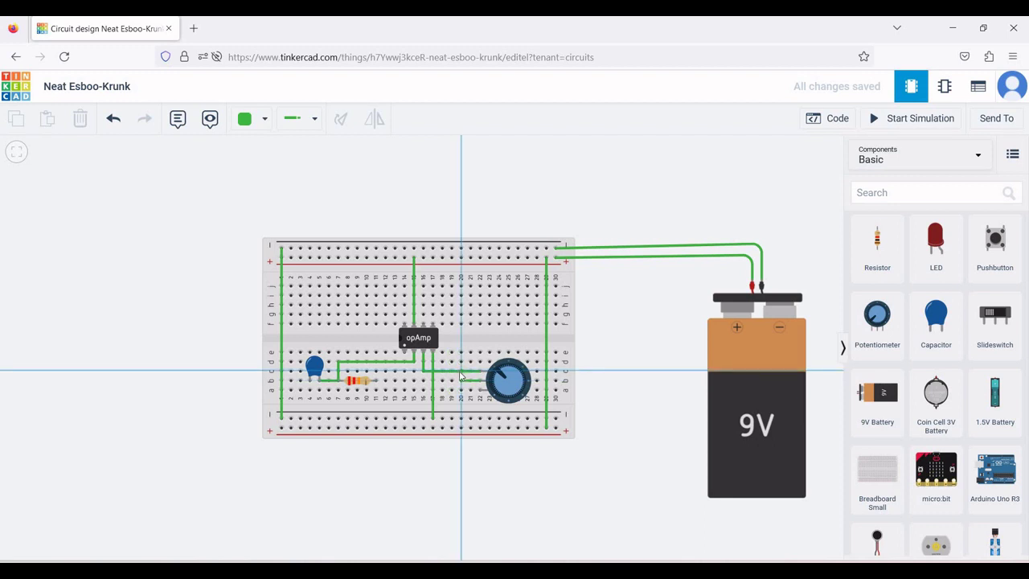
left_click(461, 371)
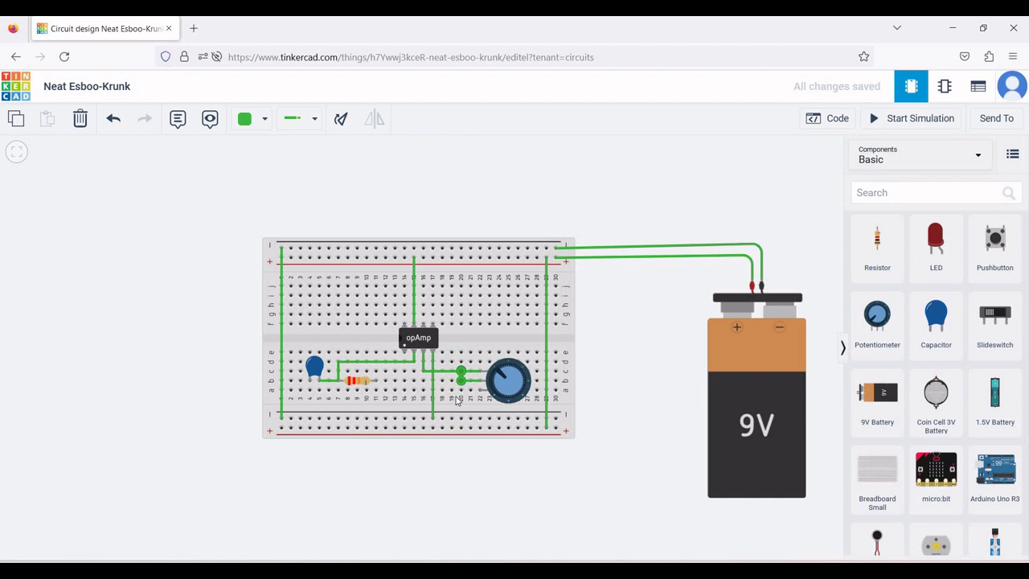
Step: Connect the potentiometer to the resistor's Terminal 2 and tie that lead to the bottom rail
left_click(480, 390)
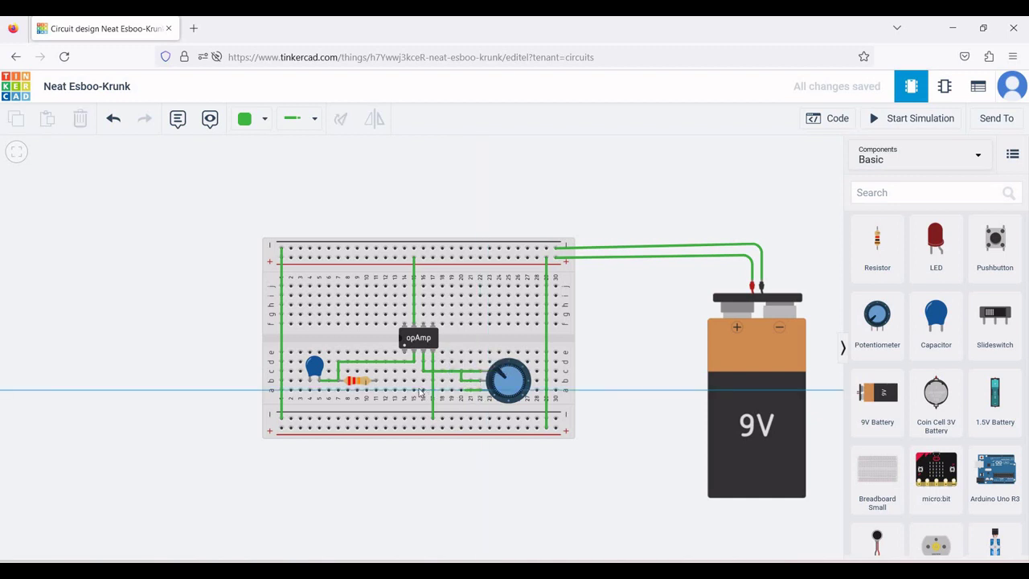
left_click(375, 381)
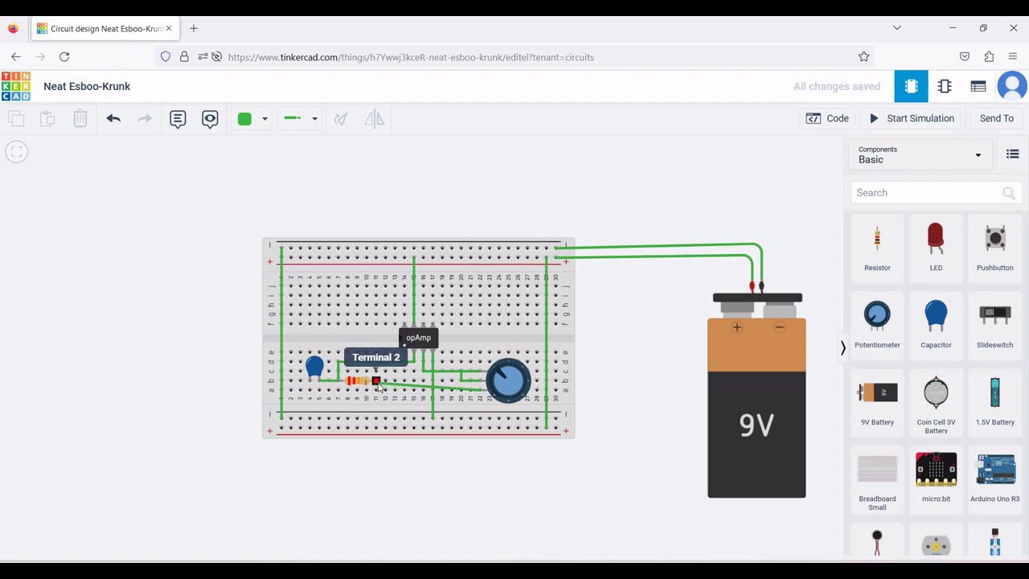
left_click(376, 383)
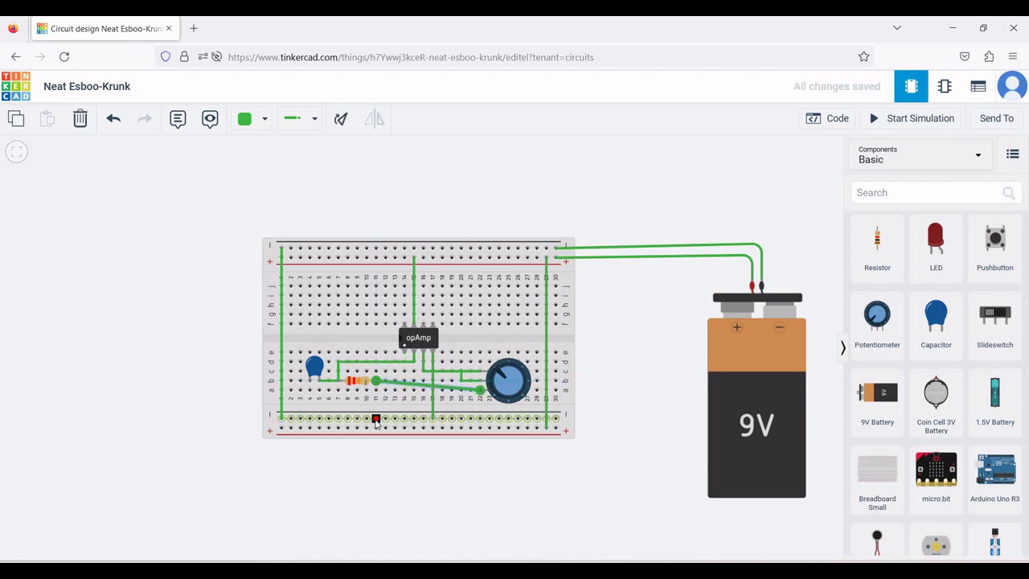
left_click(375, 418)
left_click(377, 383)
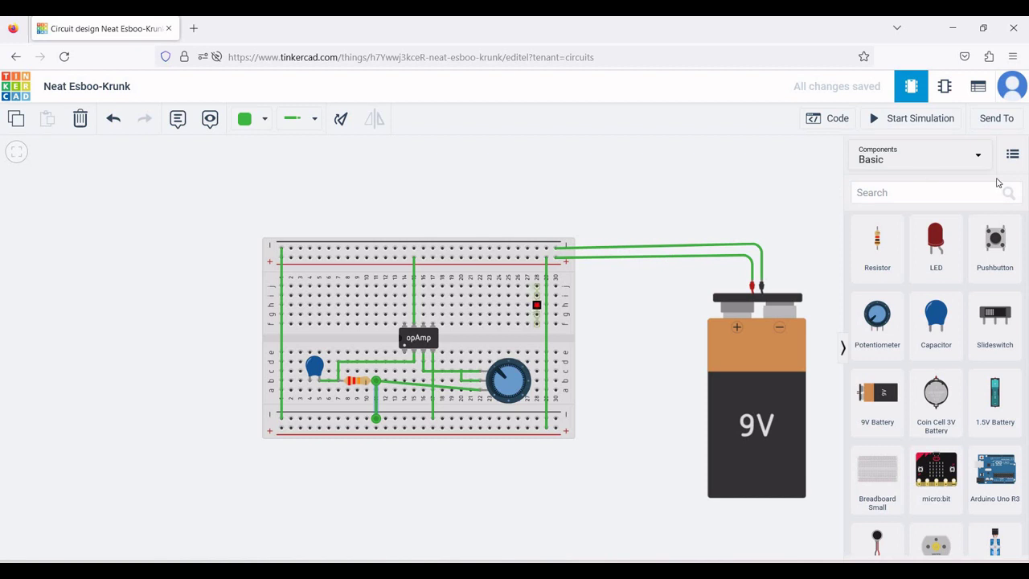
Step: Place a second capacitor on the upper breadboard half and set its capacitance to 1 µF
left_click_drag(939, 309, 503, 304)
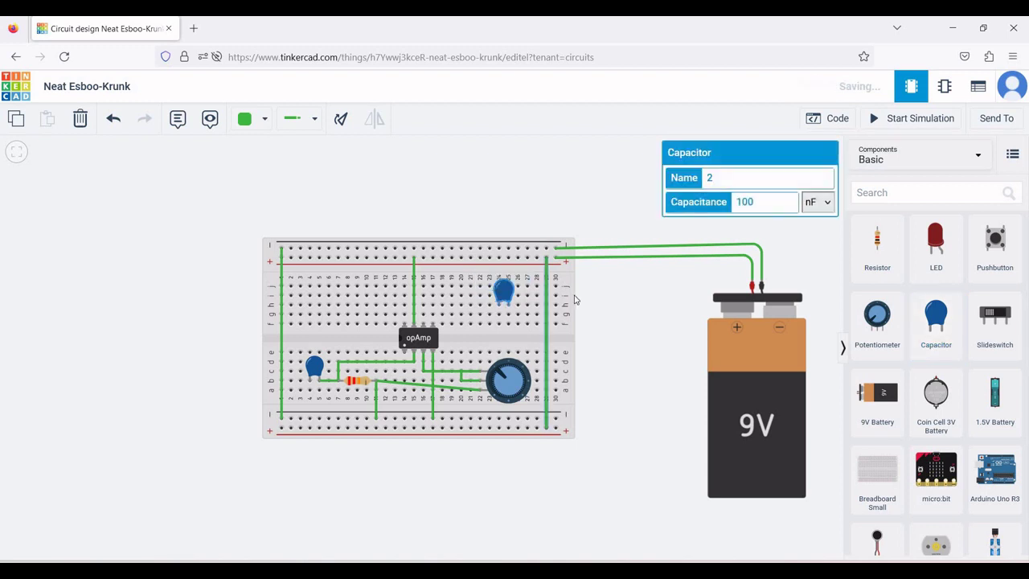
left_click(764, 201)
key("BackSpace")
key("BackSpace")
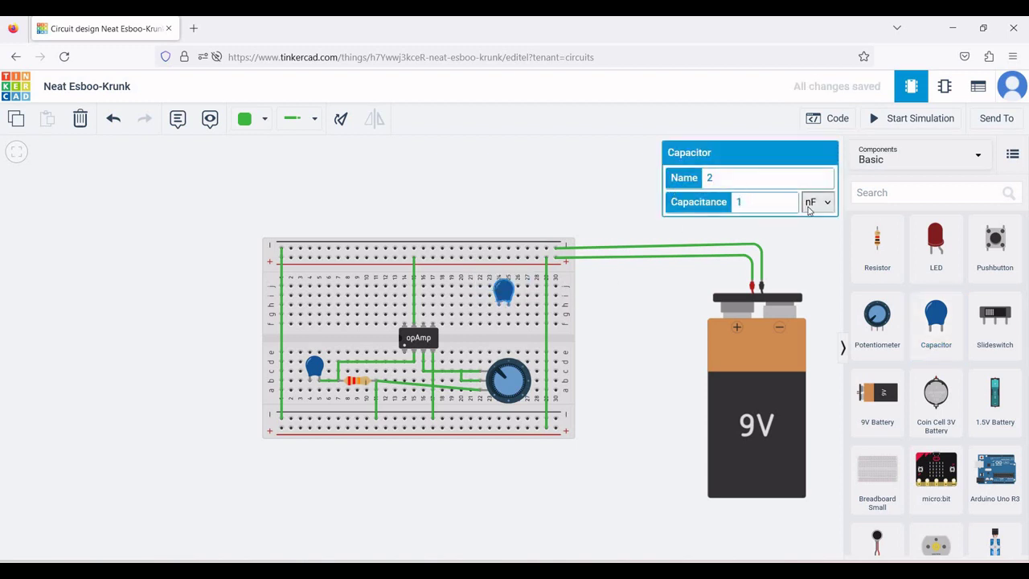
left_click(809, 205)
left_click(811, 259)
left_click(631, 306)
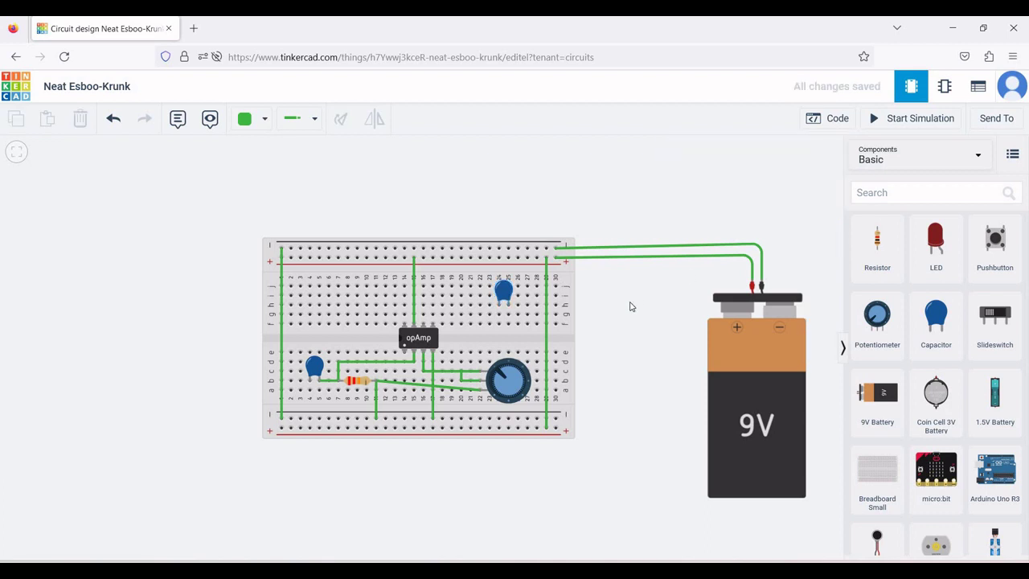
Step: Add a horizontal 10 kΩ resistor beside the op-amp and wire its Terminal 1 to the op-amp pin
left_click_drag(877, 245, 466, 364)
key("r")
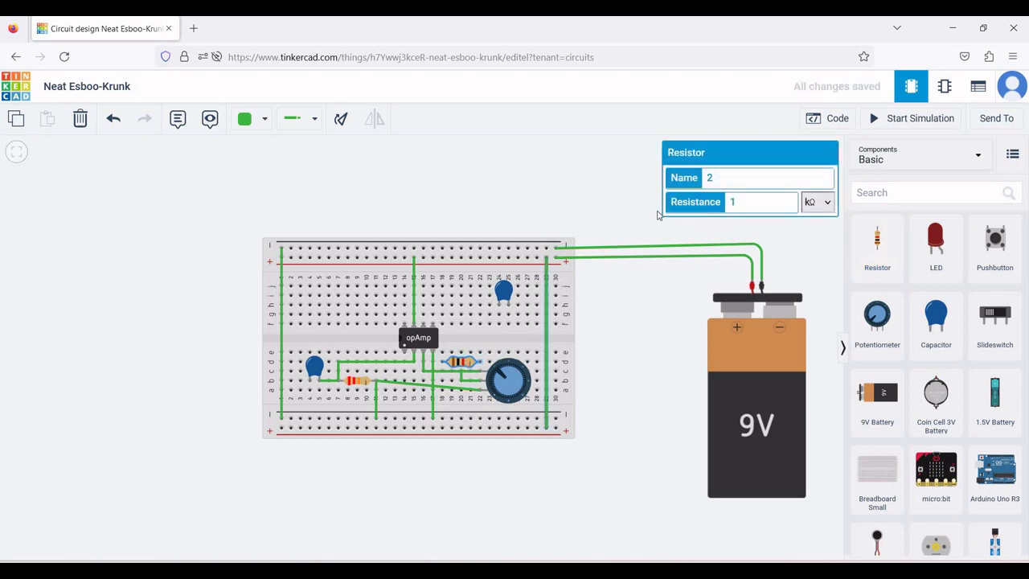
left_click(734, 201)
type("0")
left_click(782, 245)
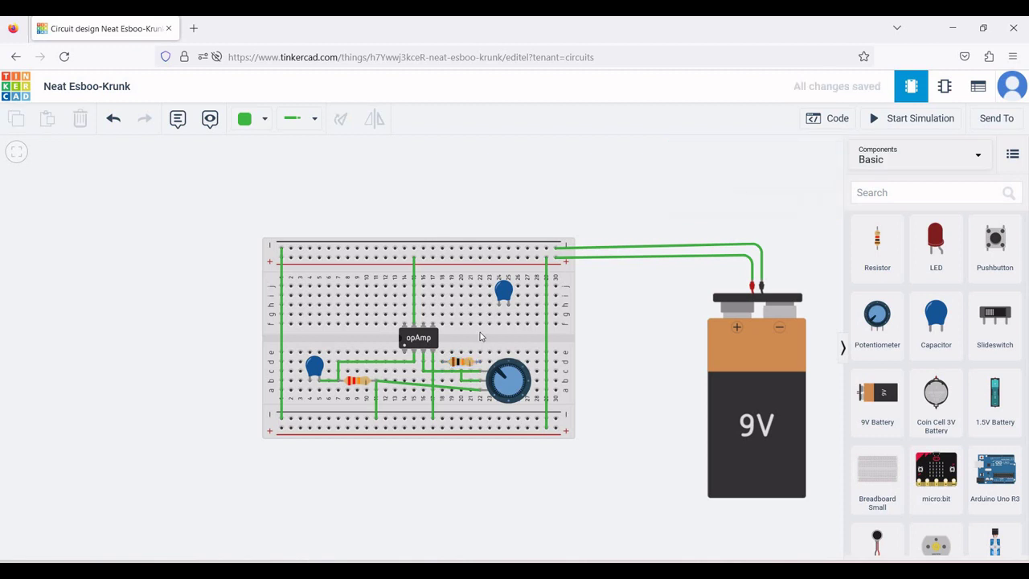
left_click(441, 363)
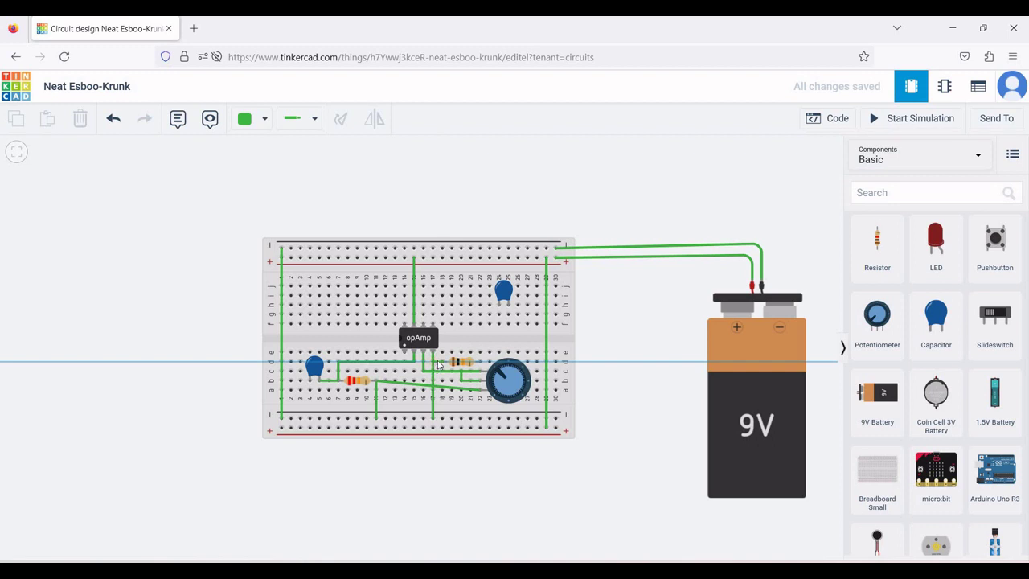
left_click(434, 362)
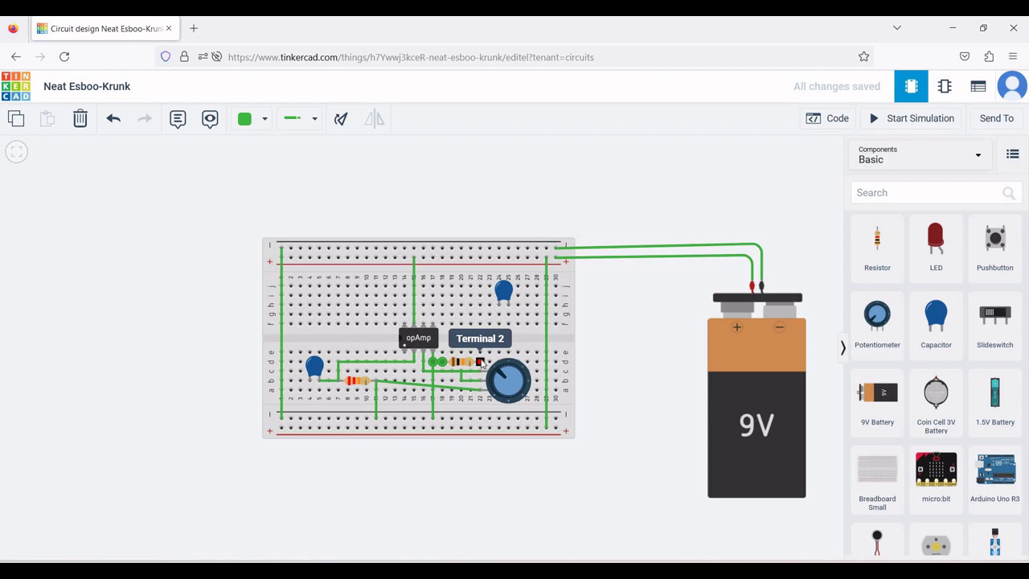
Step: Wire the resistor's Terminal 2 and the potentiometer's Terminal 1 to the capacitor's Terminal 2
left_click(480, 363)
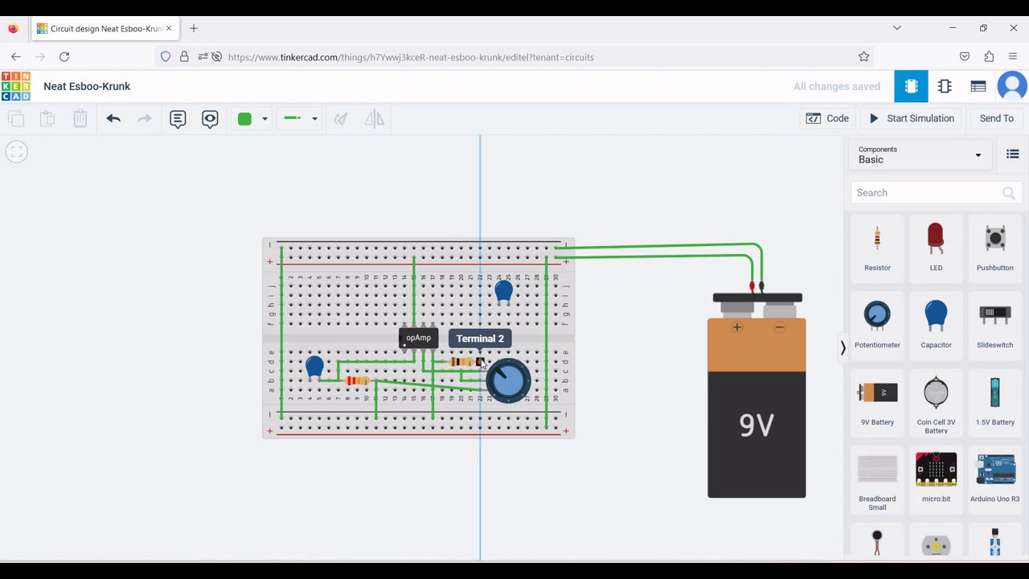
left_click(503, 347)
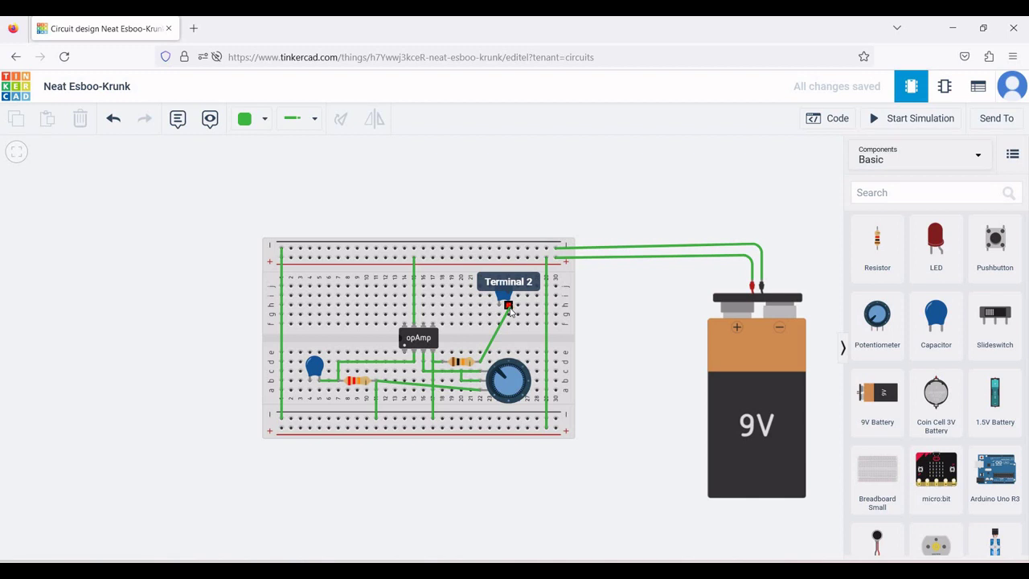
left_click(508, 306)
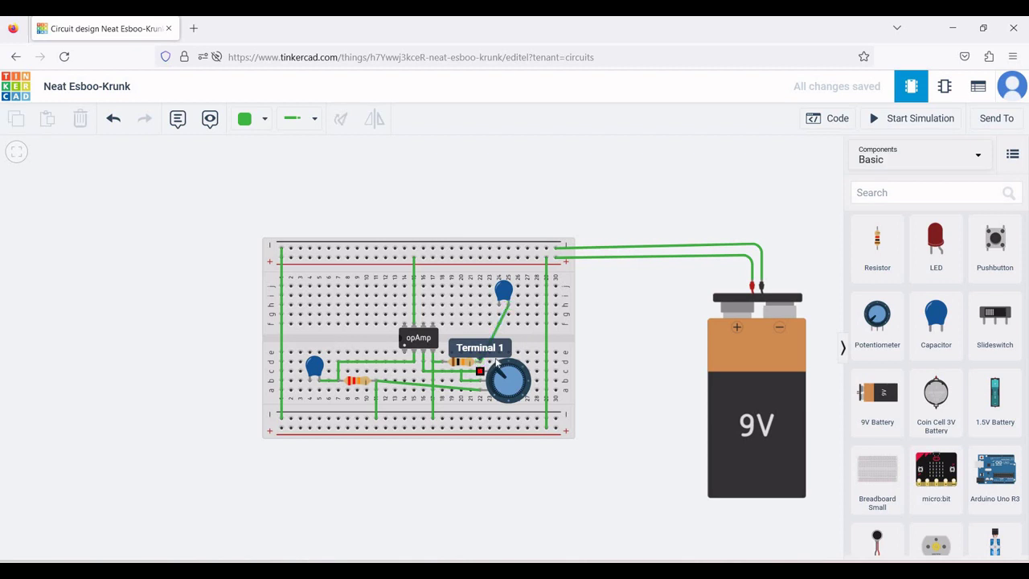
left_click(480, 371)
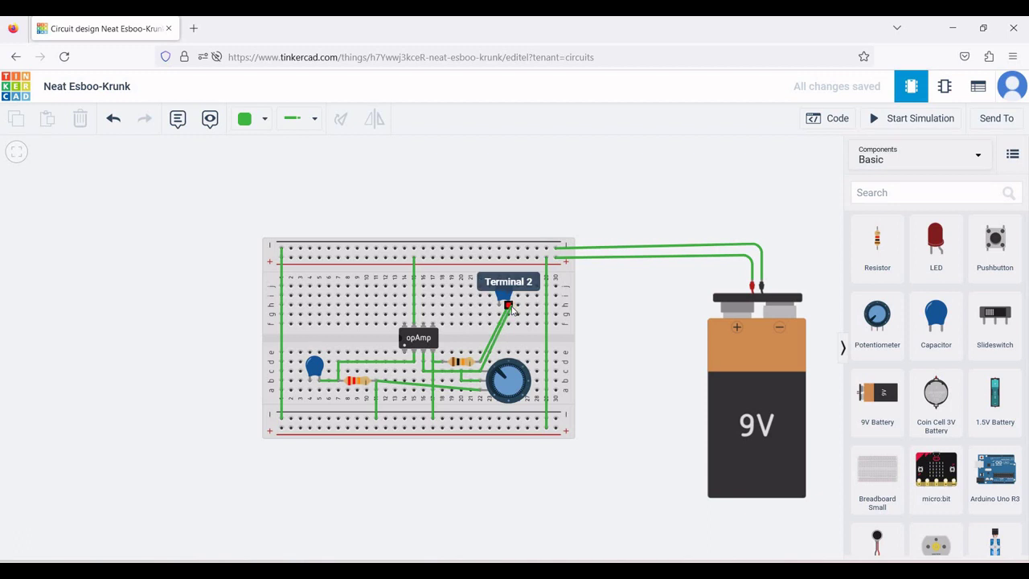
left_click(510, 307)
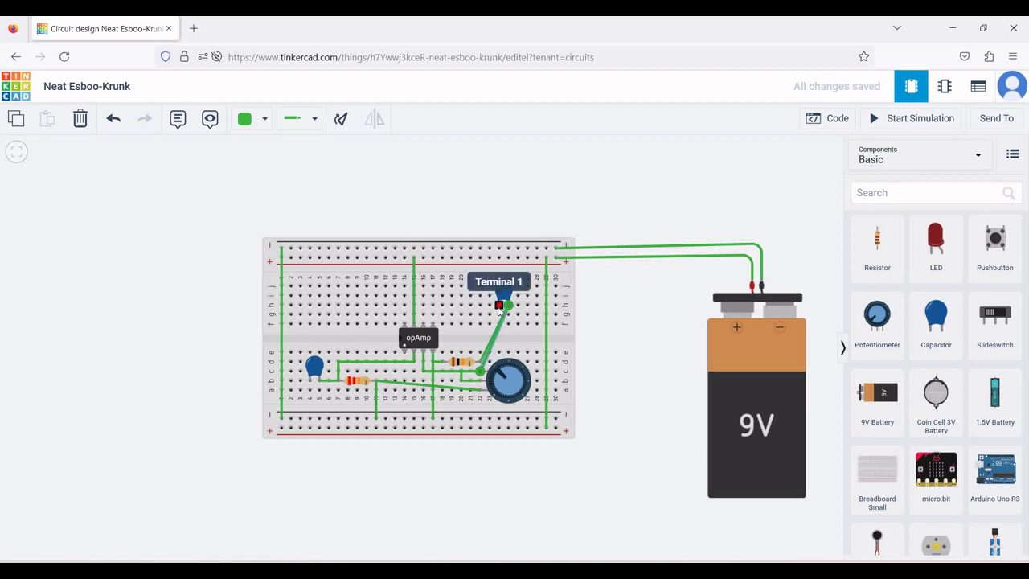
Step: Connect the capacitor's Terminal 1 to the op-amp Out column and delete the stray short wire
left_click(499, 307)
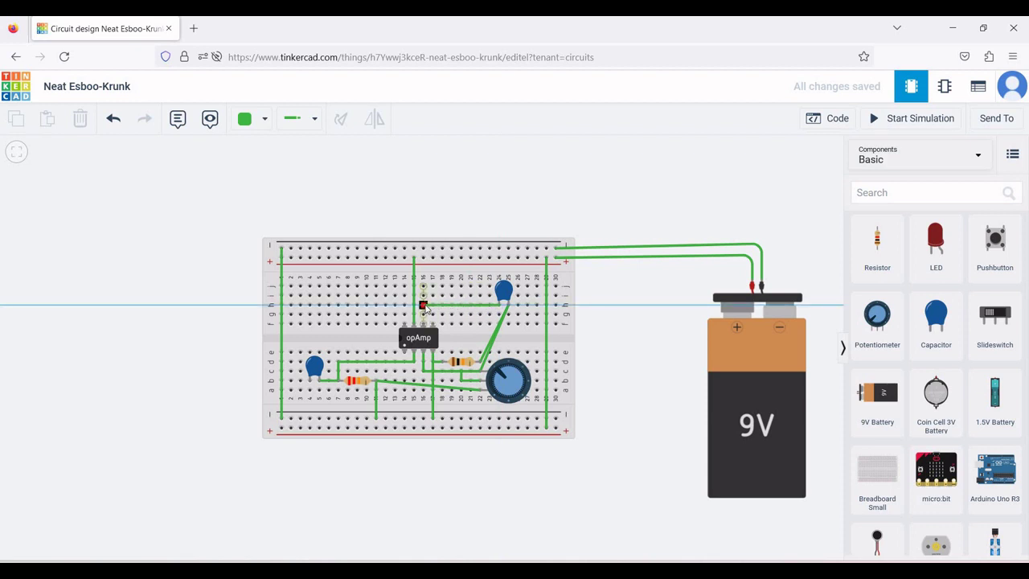
left_click(423, 305)
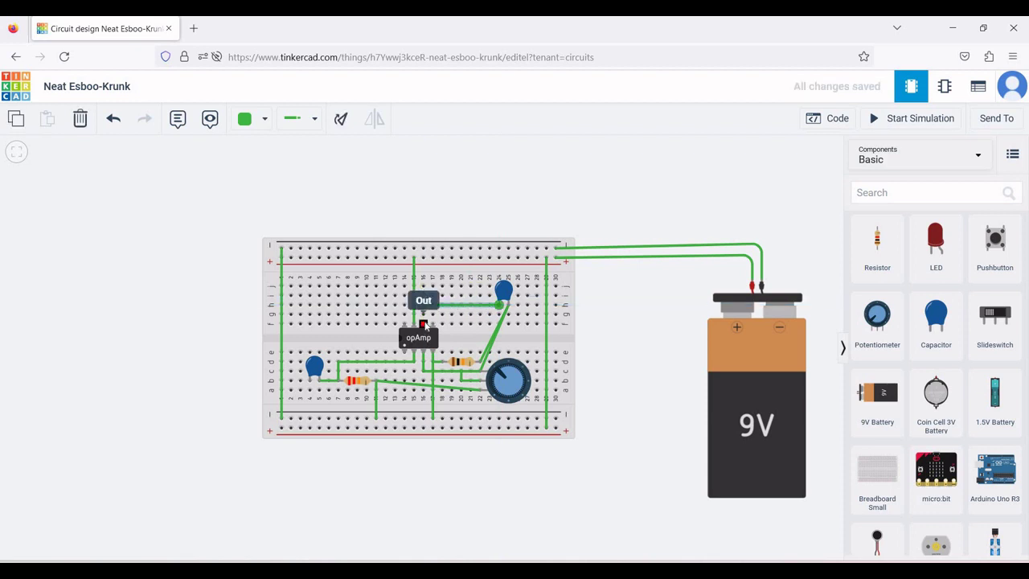
left_click(423, 325)
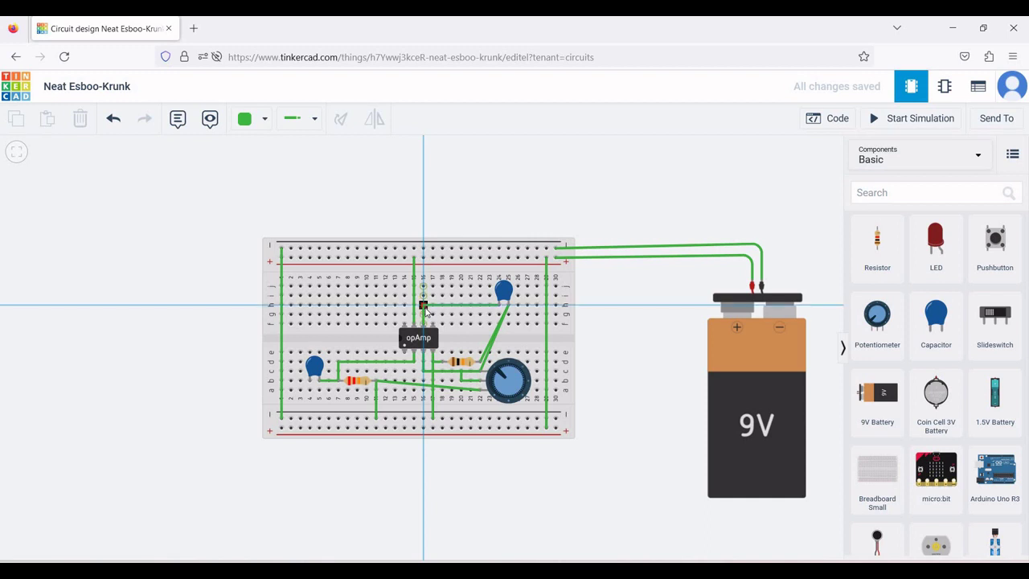
left_click(424, 306)
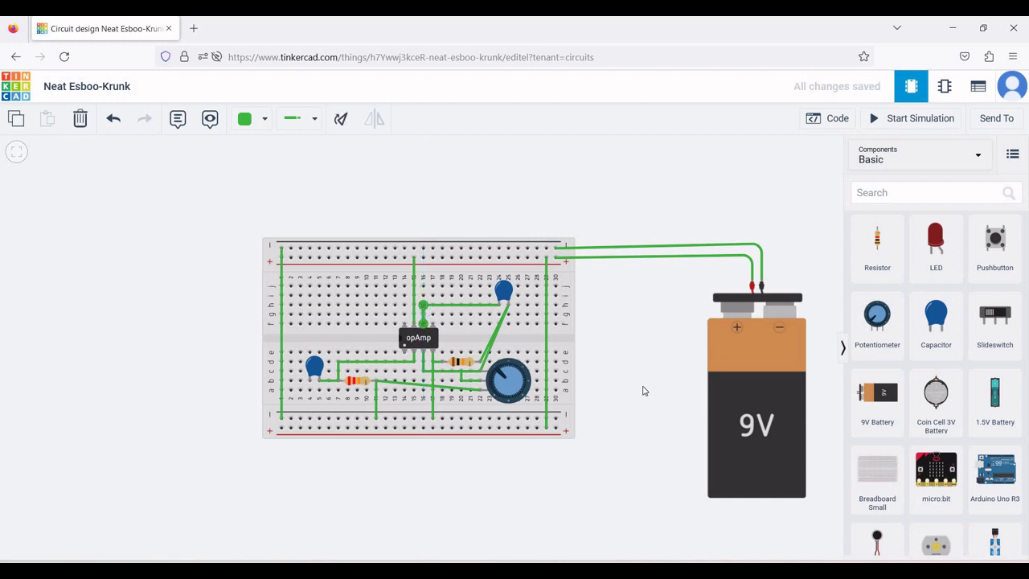
key("Delete")
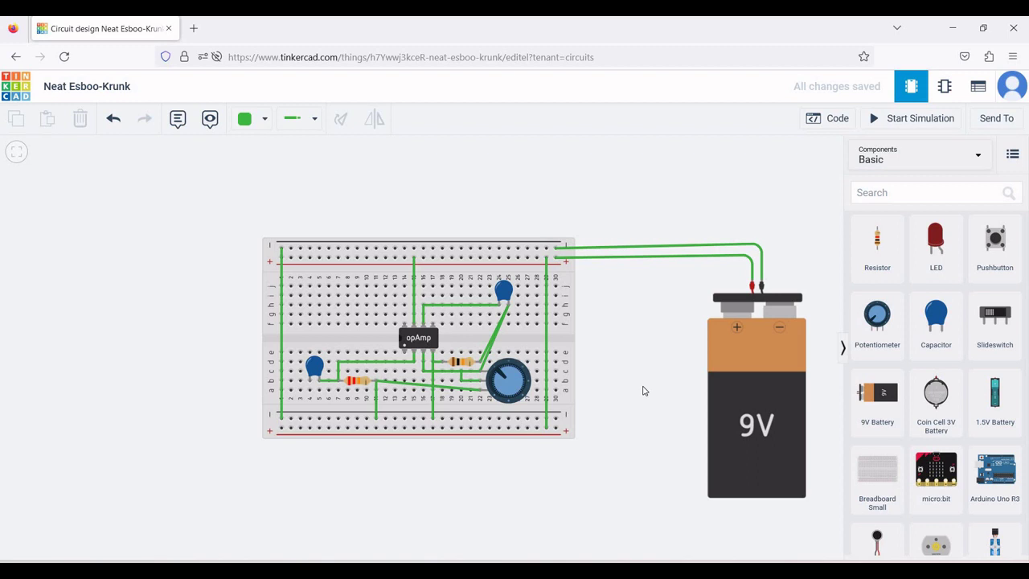
Step: Place a Function Generator left of the breadboard and set its waveform to Sine
type("vol")
left_click_drag(876, 515, 136, 403)
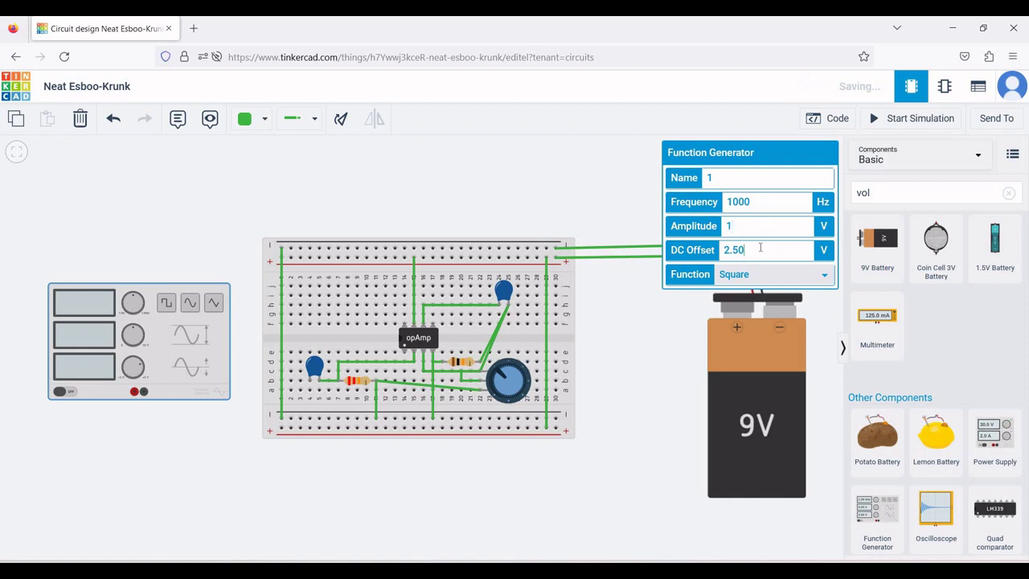
left_click(742, 278)
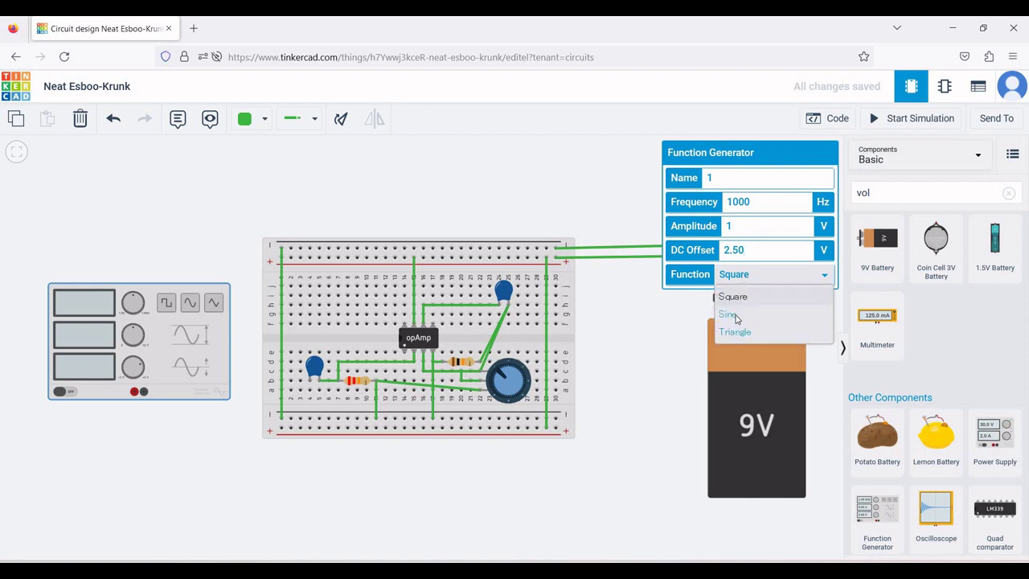
left_click(731, 315)
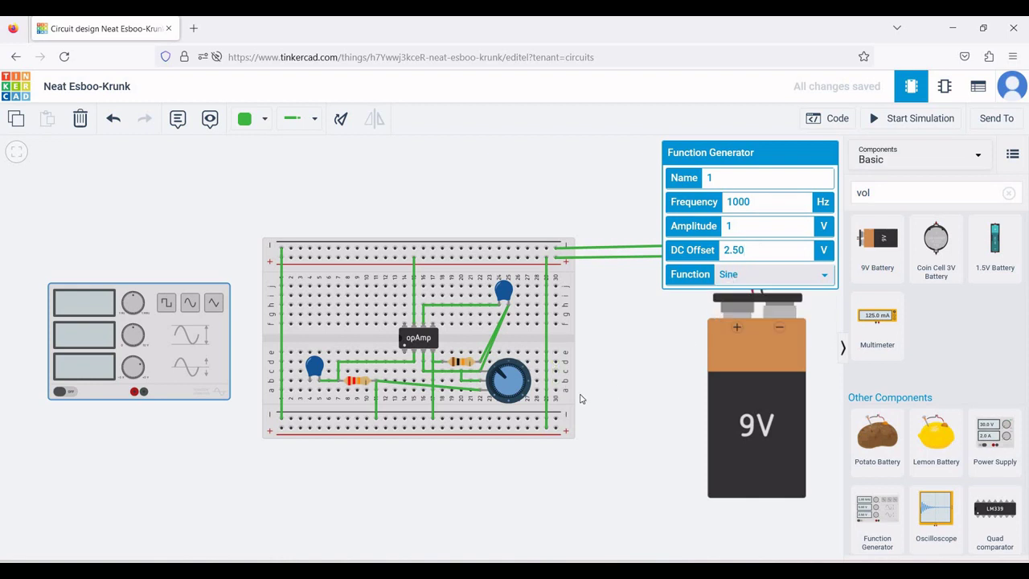
left_click(581, 397)
left_click(135, 392)
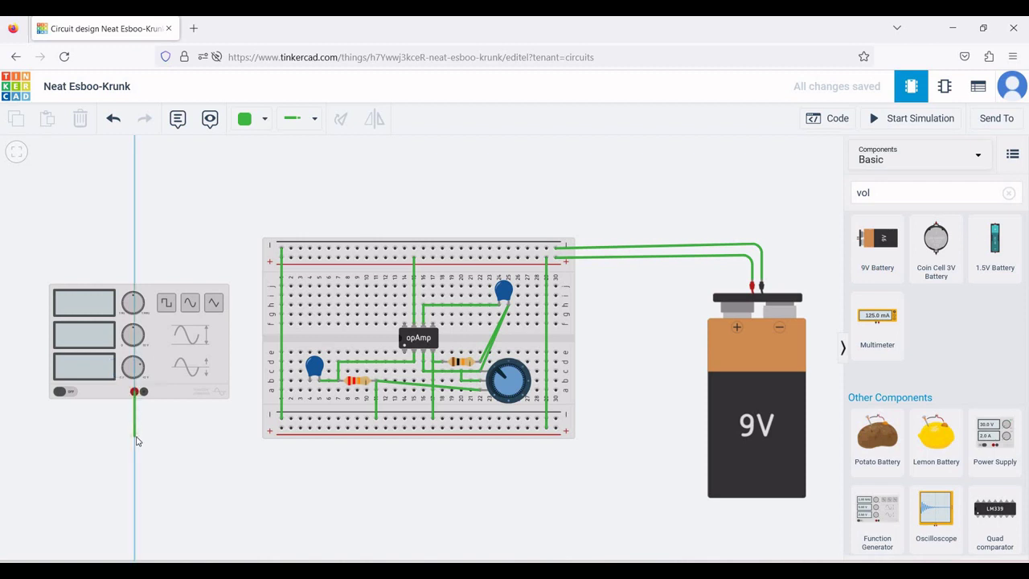
Step: Route the generator's positive wire below and across to the capacitor's Terminal 1
left_click(136, 465)
left_click(310, 467)
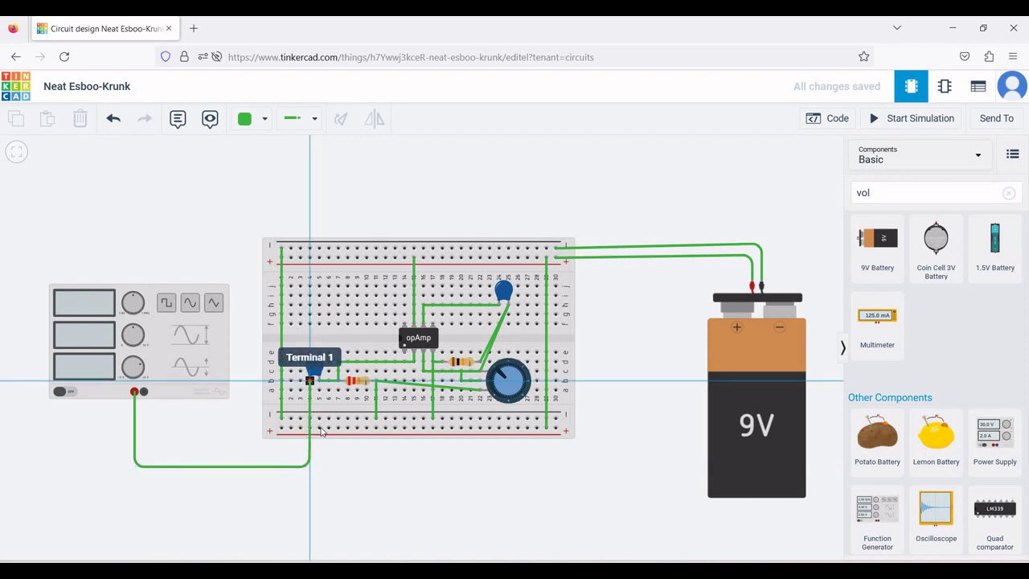
left_click(311, 380)
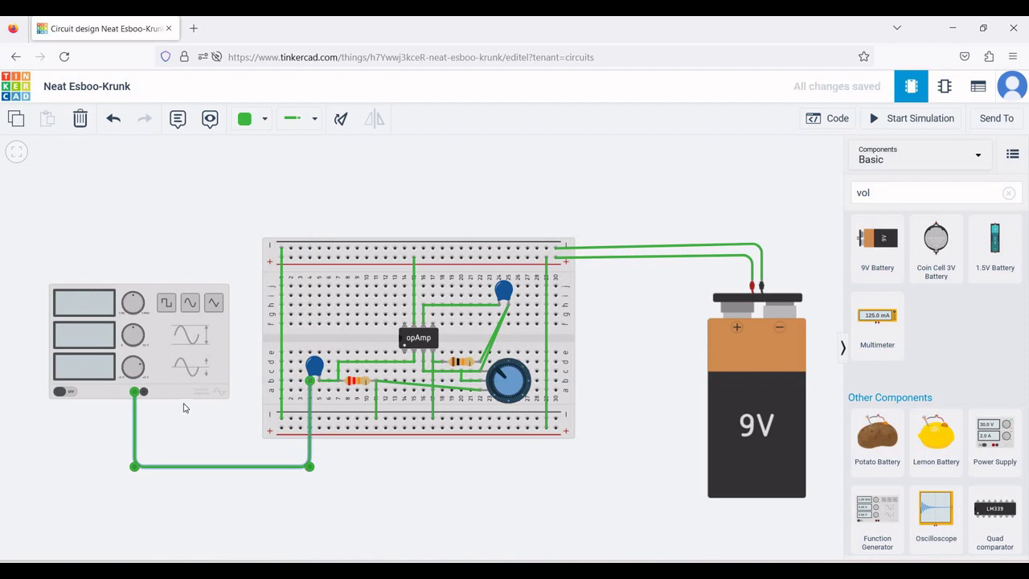
Step: Run the generator's negative wire around and over the breadboard to the top rail
left_click(144, 393)
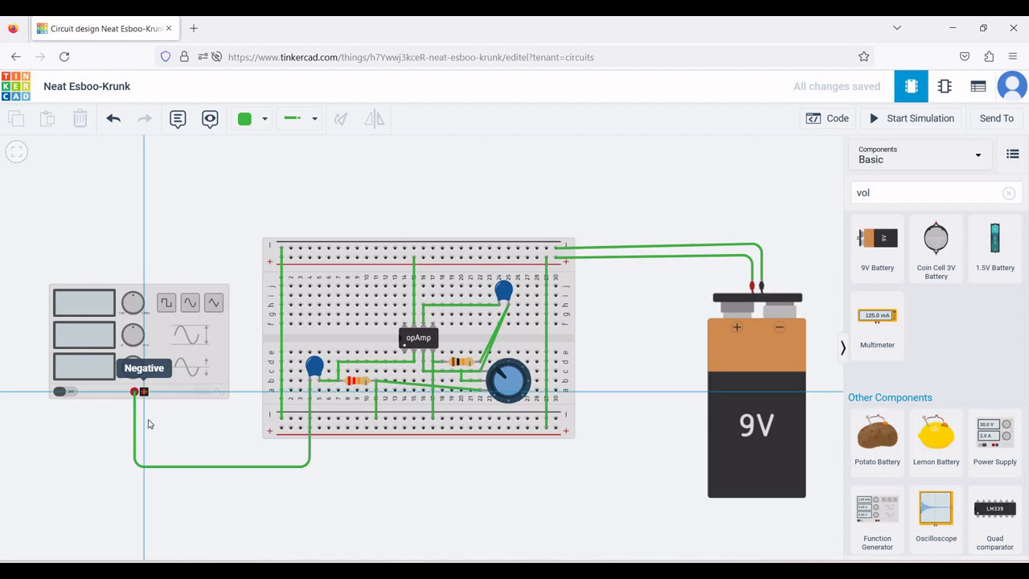
left_click(187, 426)
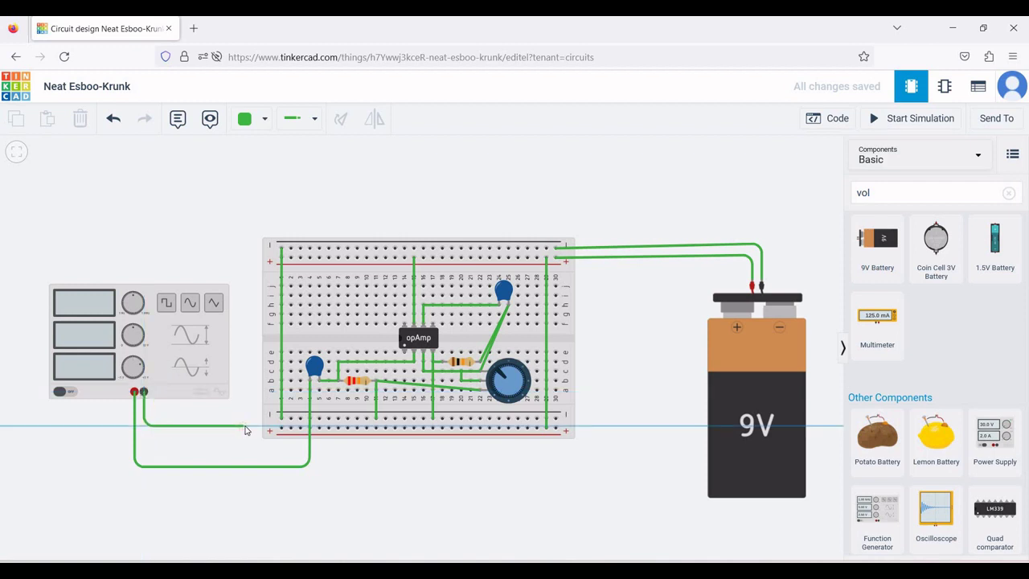
left_click(246, 426)
left_click(246, 218)
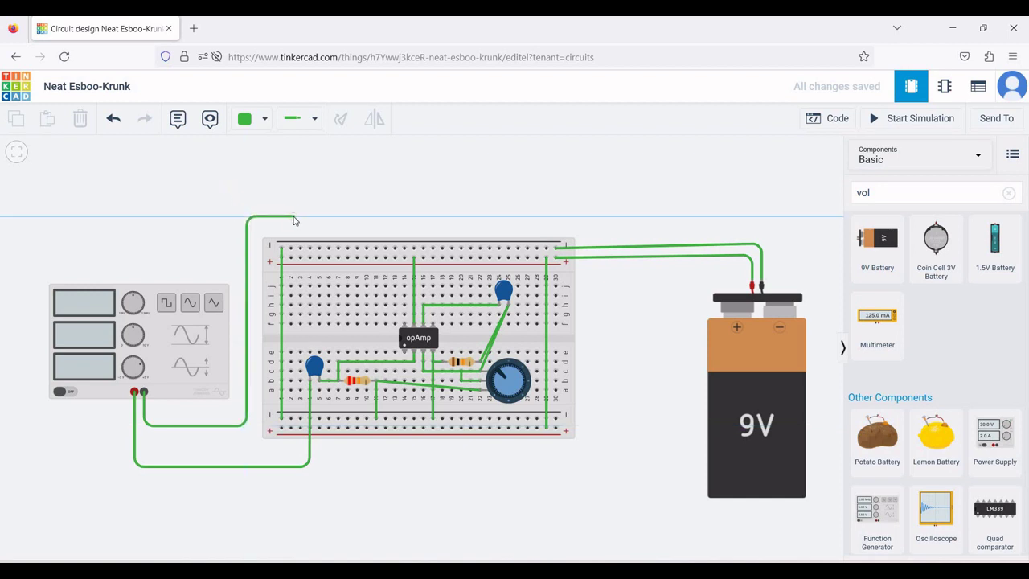
left_click(291, 218)
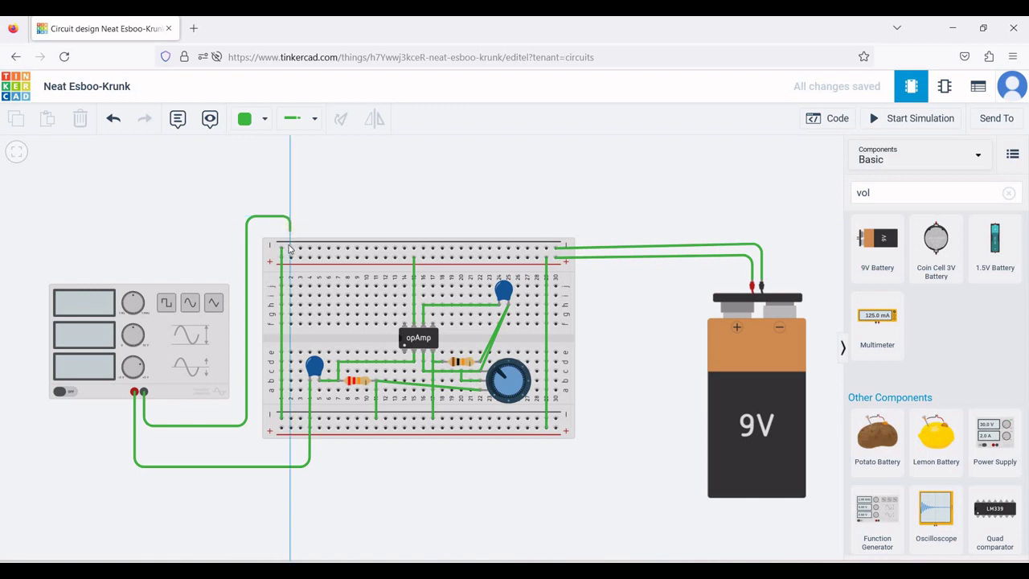
left_click(291, 247)
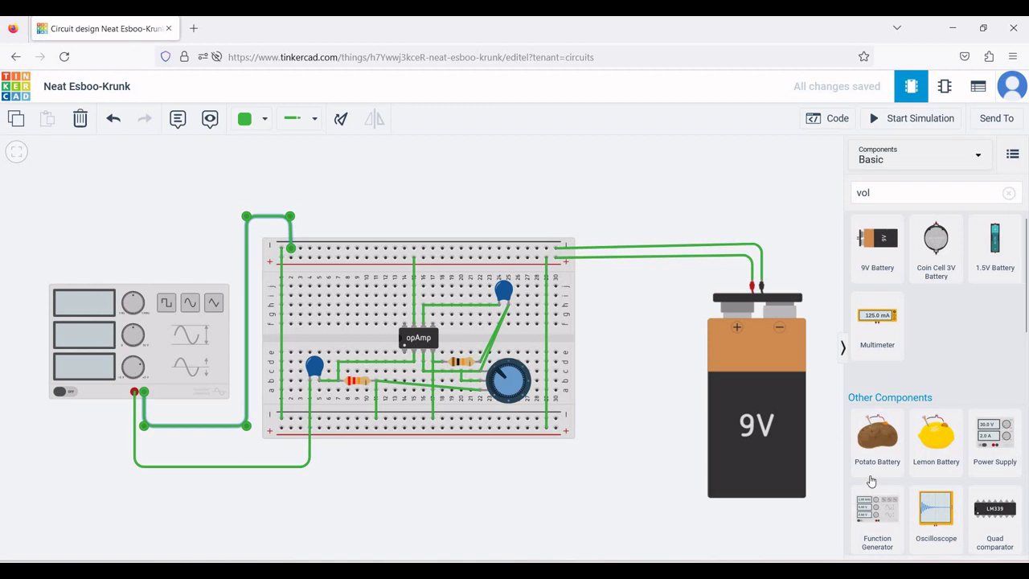
Step: Add an oscilloscope and position it above the breadboard
left_click_drag(945, 523, 582, 224)
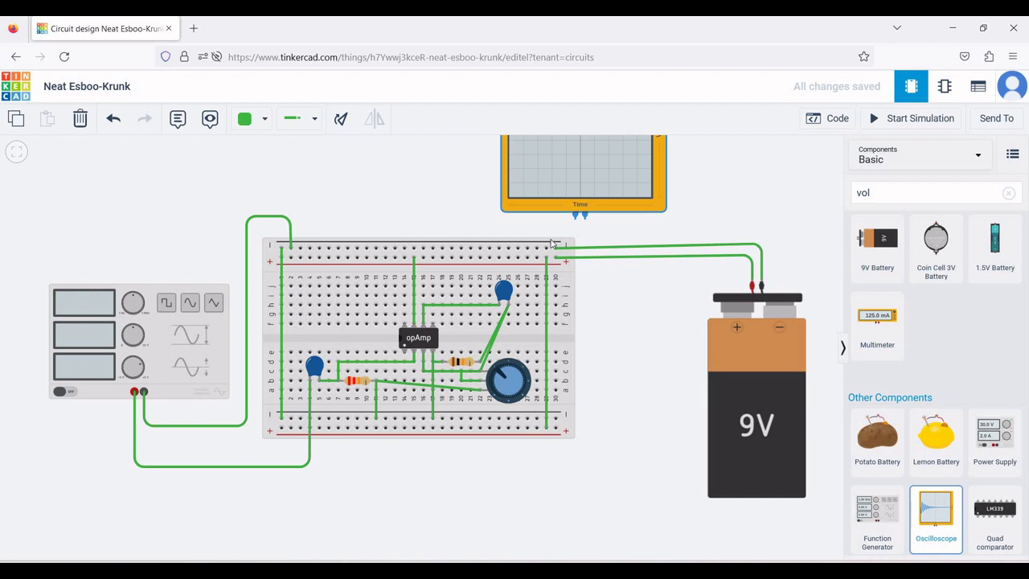
left_click(621, 298)
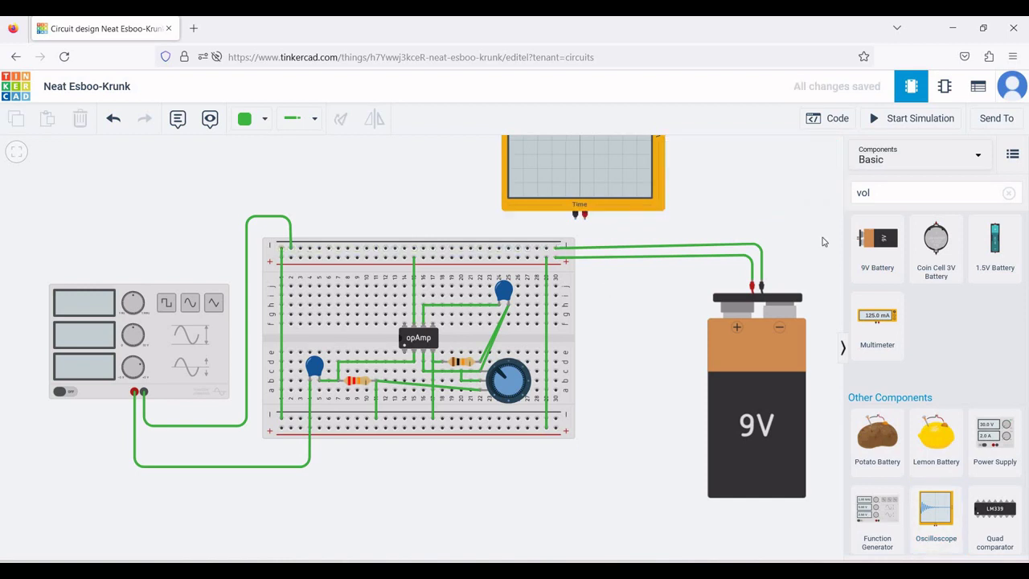
key("F5")
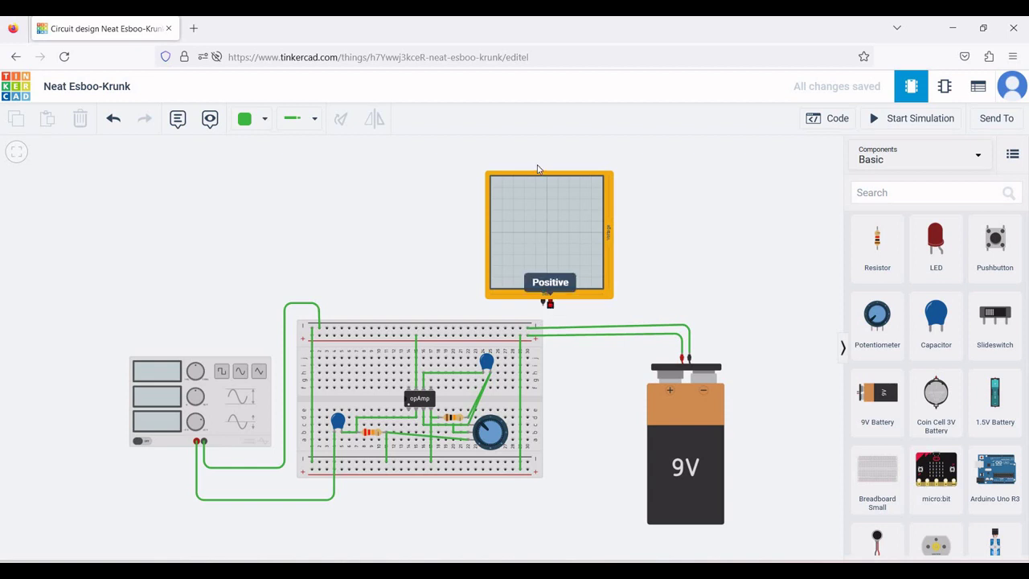
left_click_drag(542, 200, 378, 178)
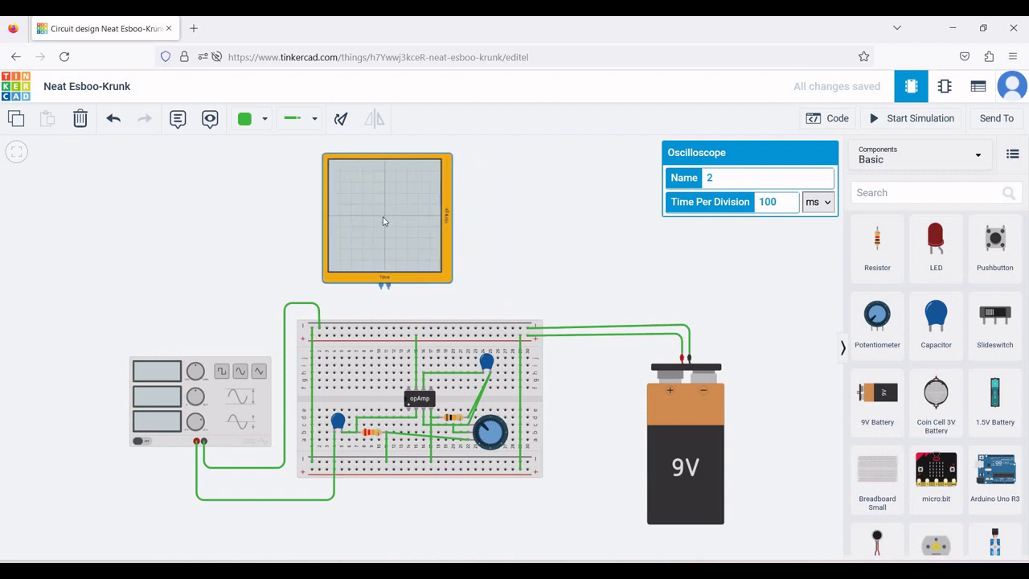
Step: Wire the oscilloscope's positive lead beside the op-amp and its negative lead to the top rail
left_click(389, 291)
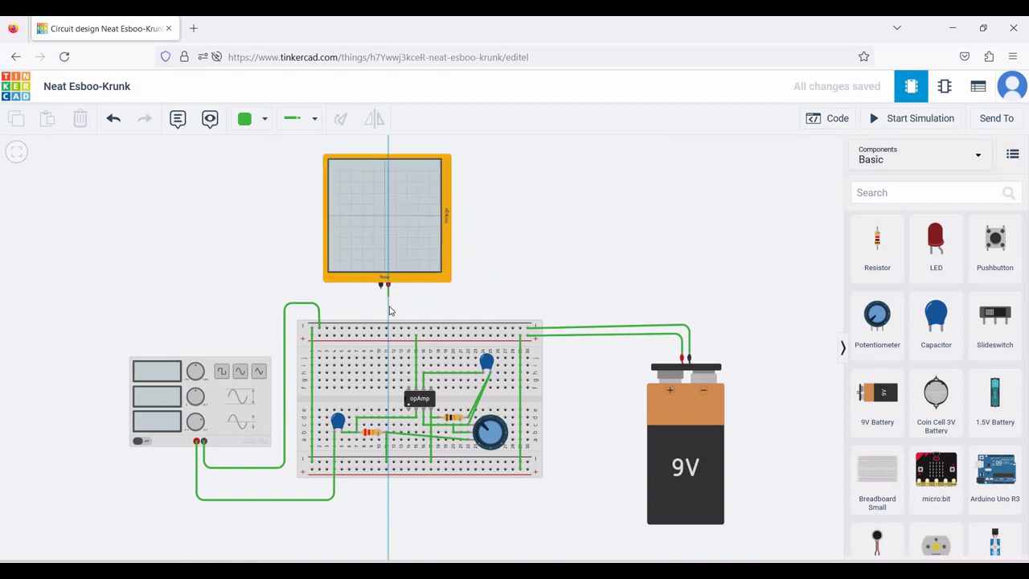
left_click(389, 306)
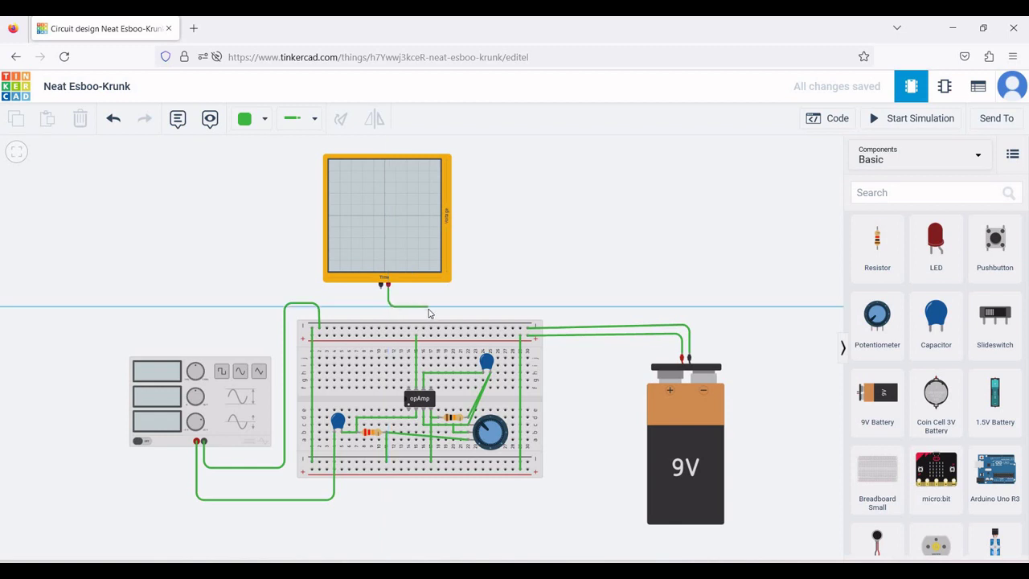
left_click(425, 310)
left_click(424, 373)
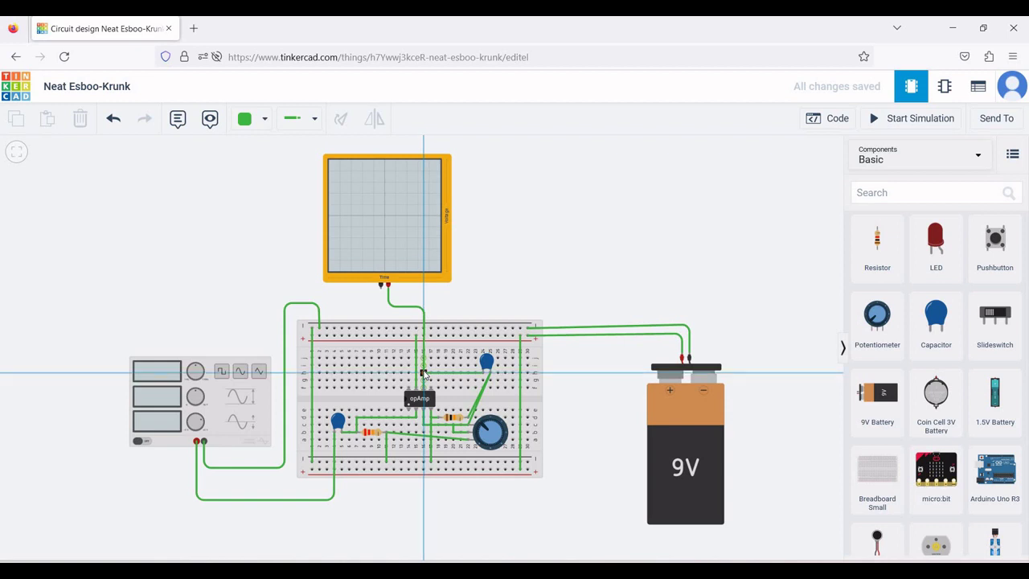
left_click(381, 285)
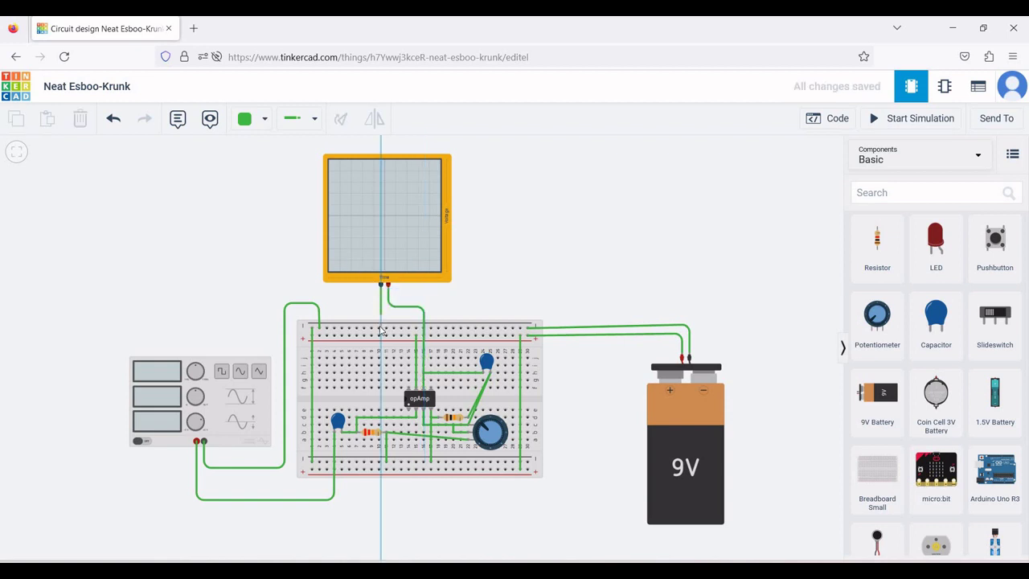
left_click(378, 328)
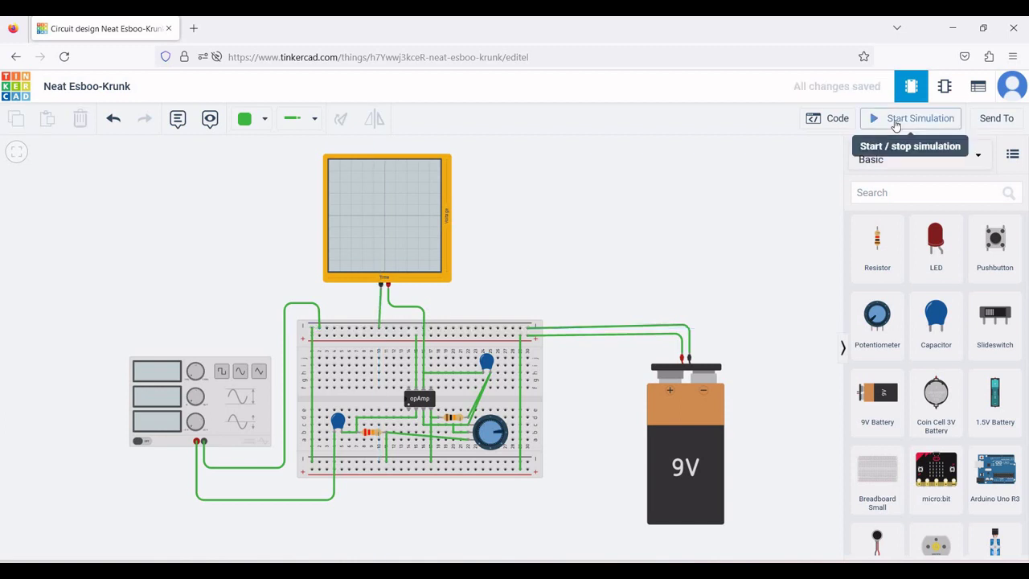
Step: Run the simulation, stop it to check the capacitor's 0.01 µF value, then run it again
left_click(895, 124)
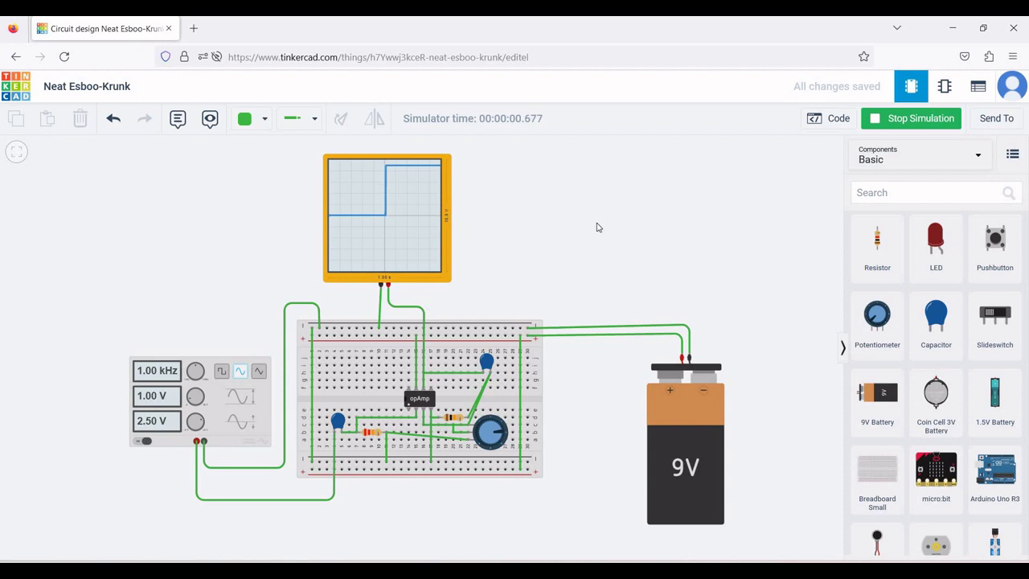
left_click(910, 118)
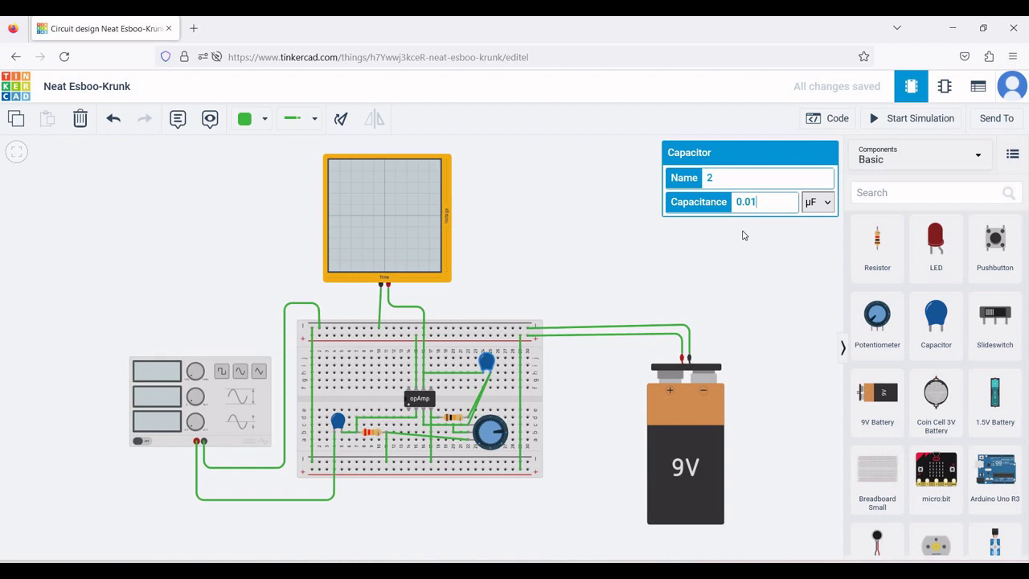
left_click(742, 234)
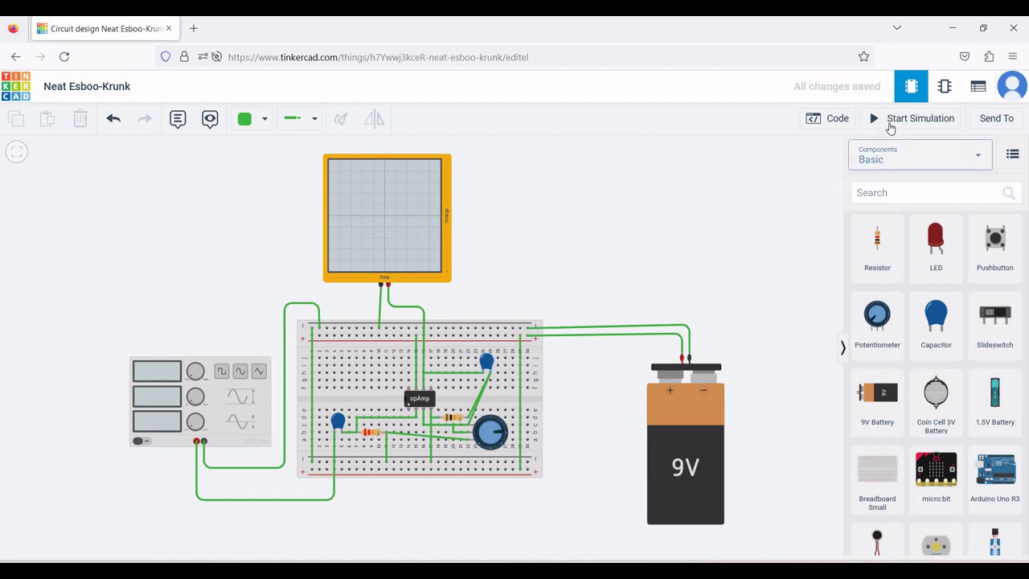
left_click(890, 125)
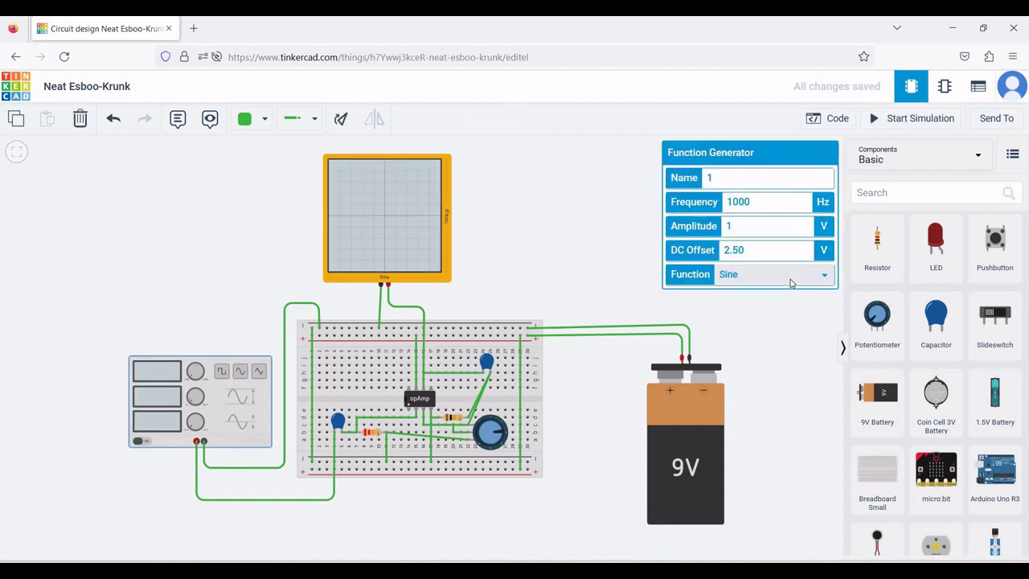
Step: Change the function generator's waveform from Sine to Square and rerun the simulation
left_click(790, 281)
left_click(767, 297)
left_click(632, 239)
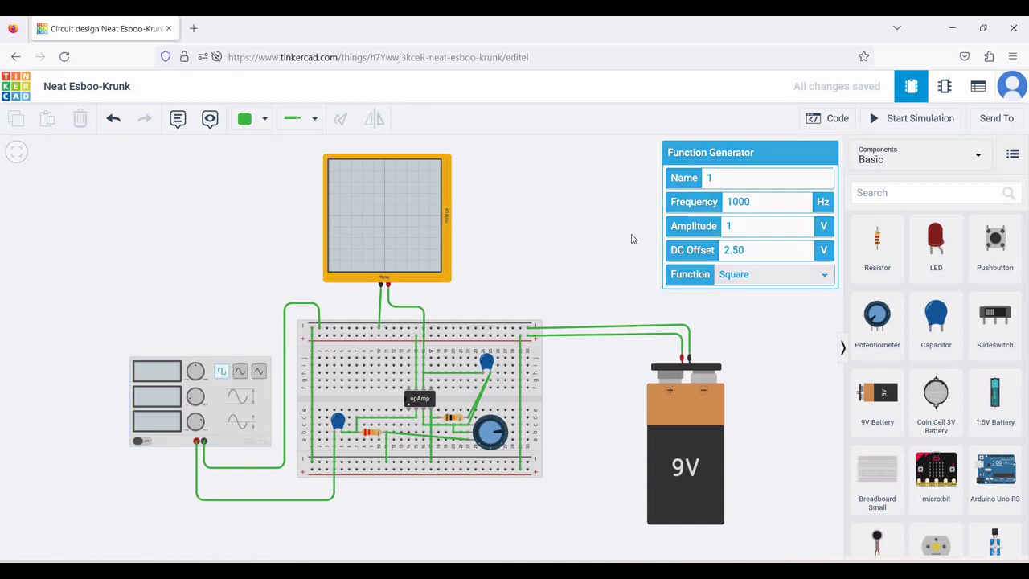
left_click(897, 119)
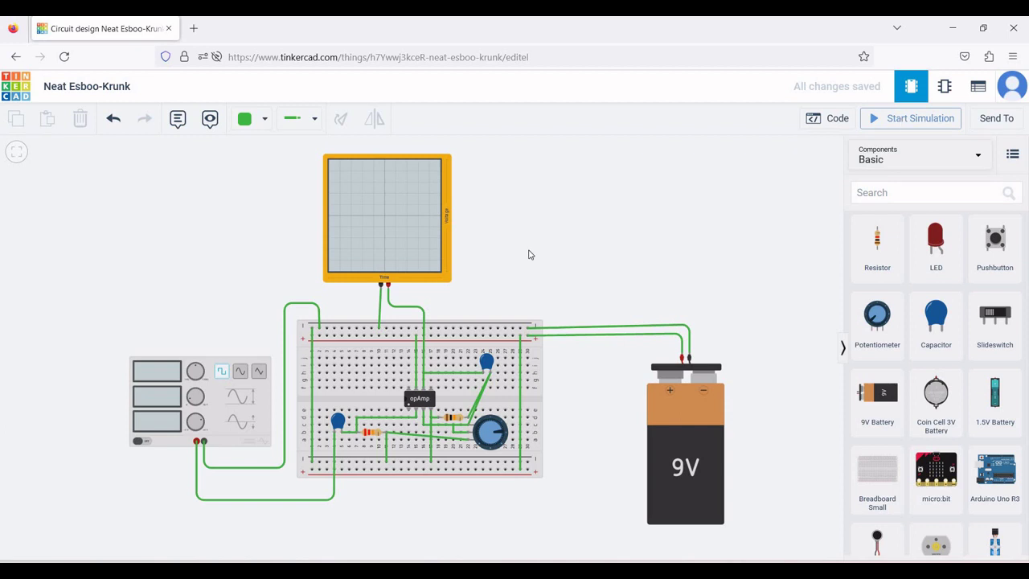